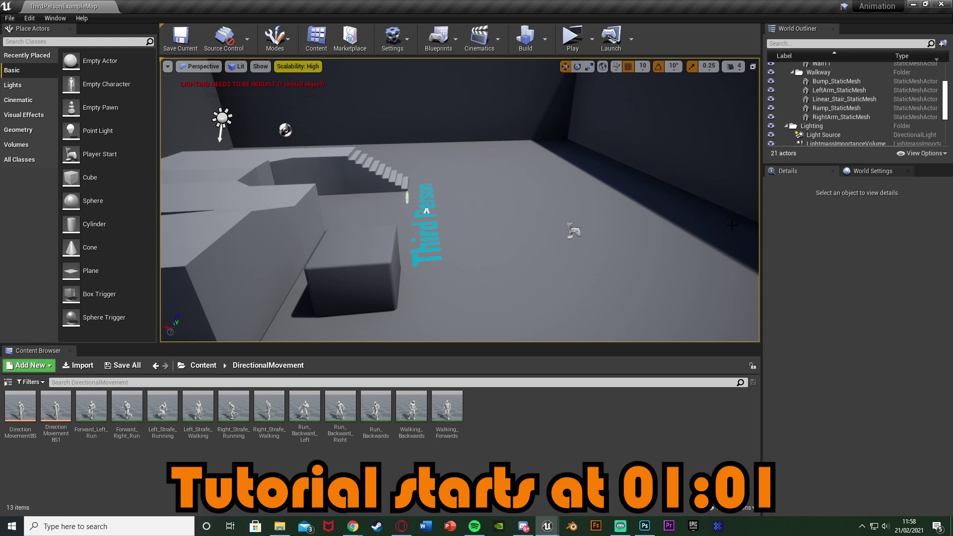
Step: Play the level and run the character forwards, backwards, sideways and diagonally to examine its directional movement animations
{"action": "left_click", "coordinate": [572, 42]}
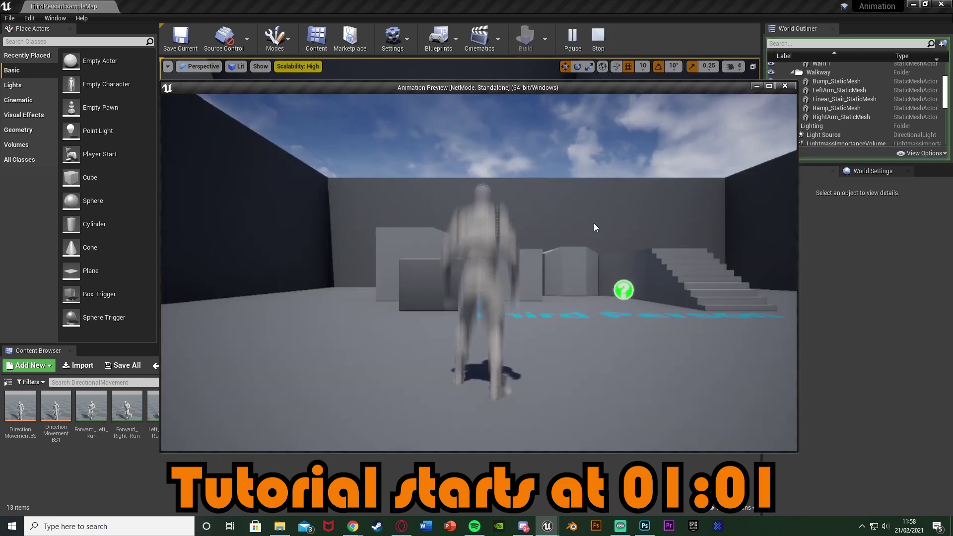
{"action": "left_click", "coordinate": [594, 224]}
{"action": "key", "text": "w"}
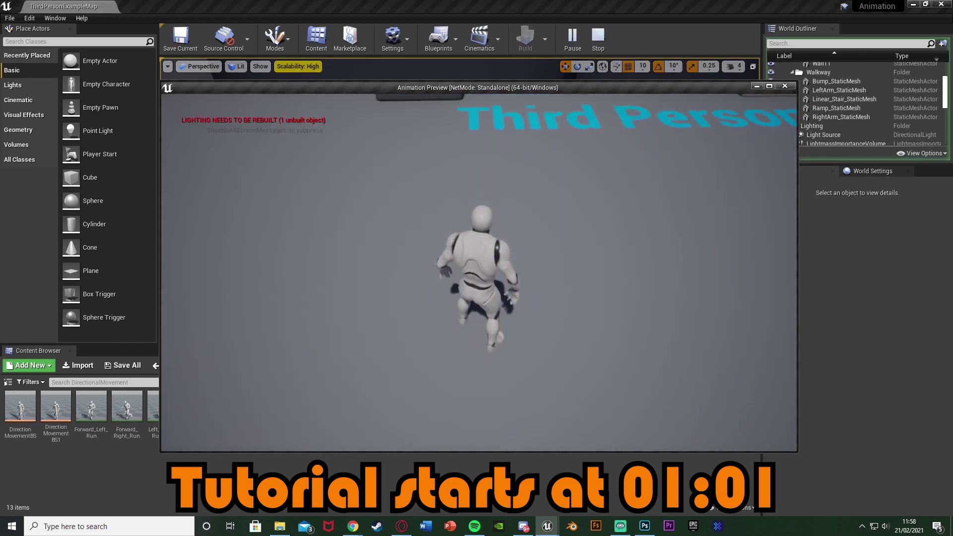
{"action": "key", "text": "s"}
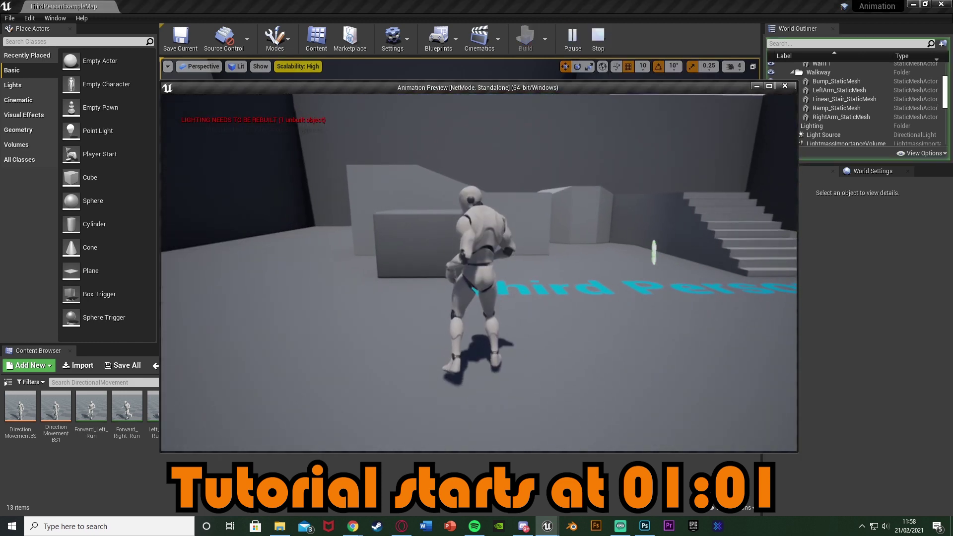
{"action": "key", "text": "a"}
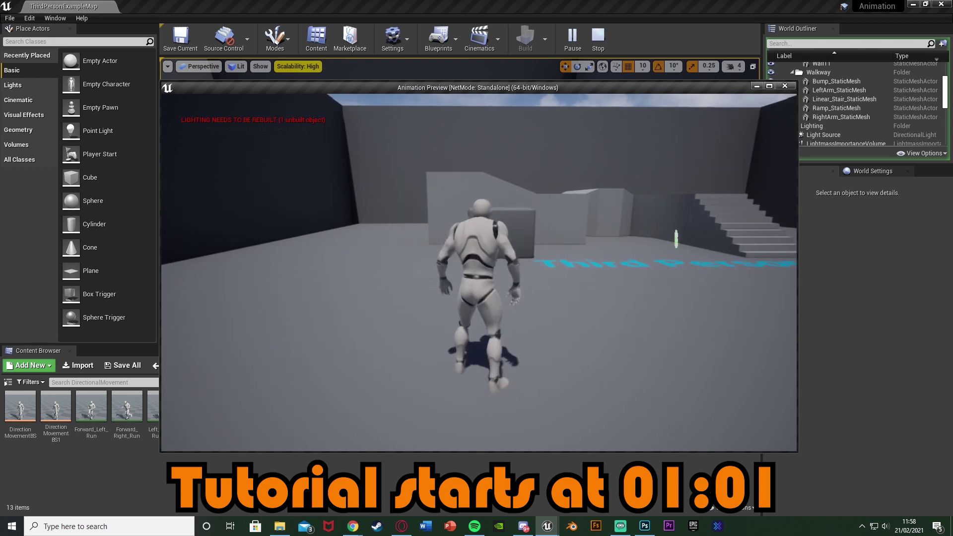
{"action": "key", "text": "d"}
{"action": "key", "text": "w"}
{"action": "key", "text": "a"}
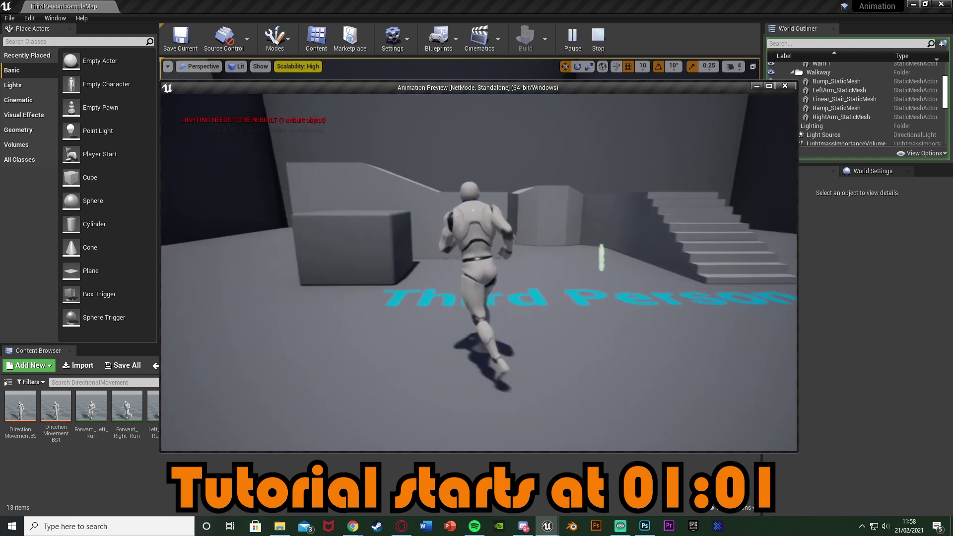
{"action": "key", "text": "s"}
{"action": "key", "text": "d"}
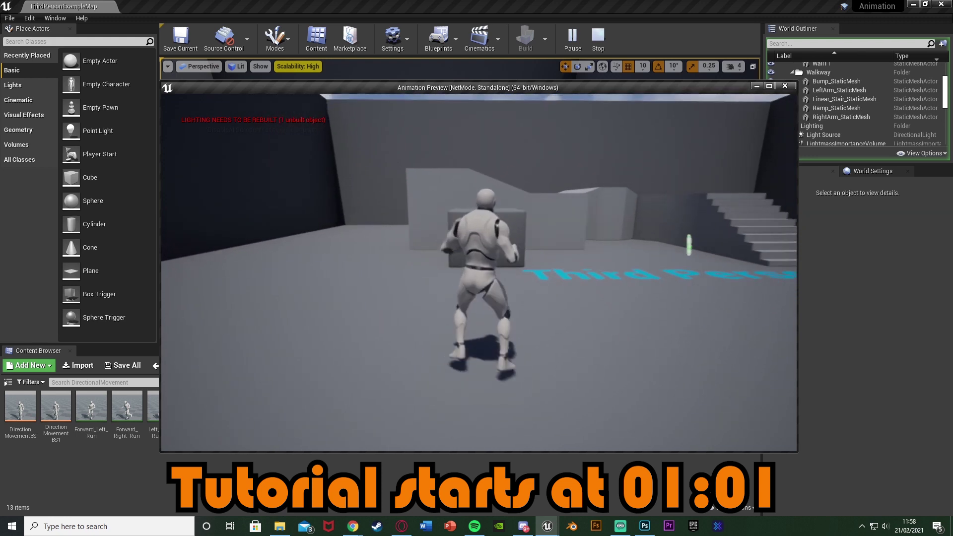
{"action": "key", "text": "w"}
{"action": "key", "text": "a"}
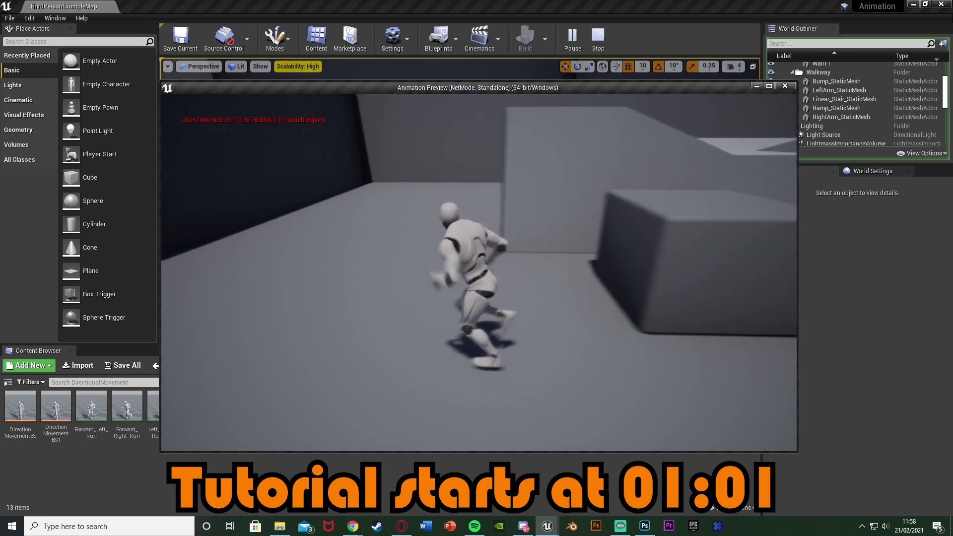
{"action": "key", "text": "s"}
{"action": "key", "text": "d"}
{"action": "key", "text": "w"}
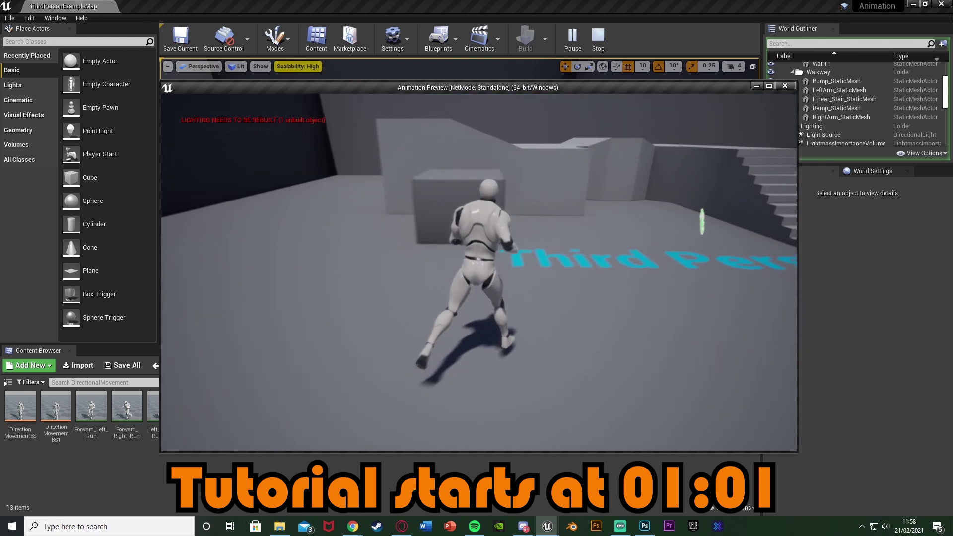
{"action": "key", "text": "a"}
{"action": "key", "text": "s"}
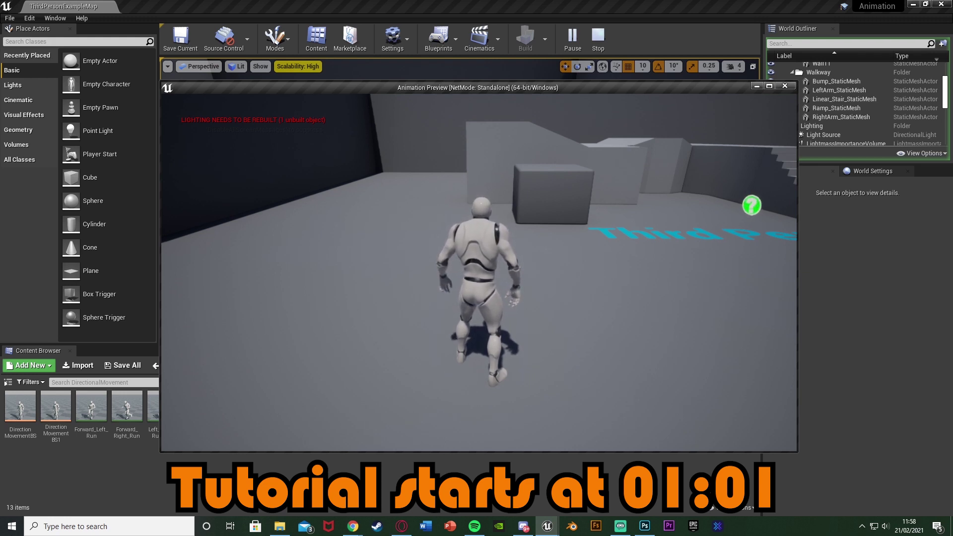
{"action": "key", "text": "w"}
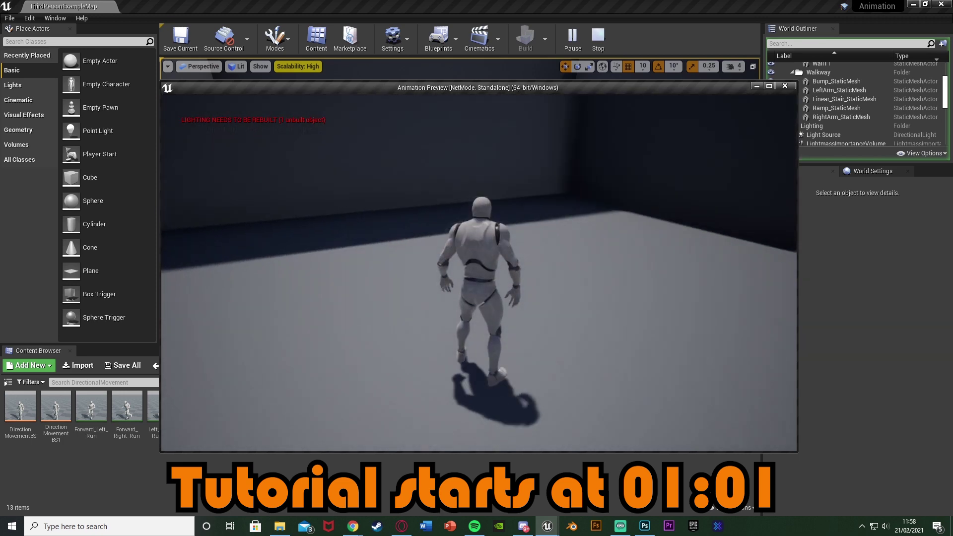
{"action": "key", "text": "w"}
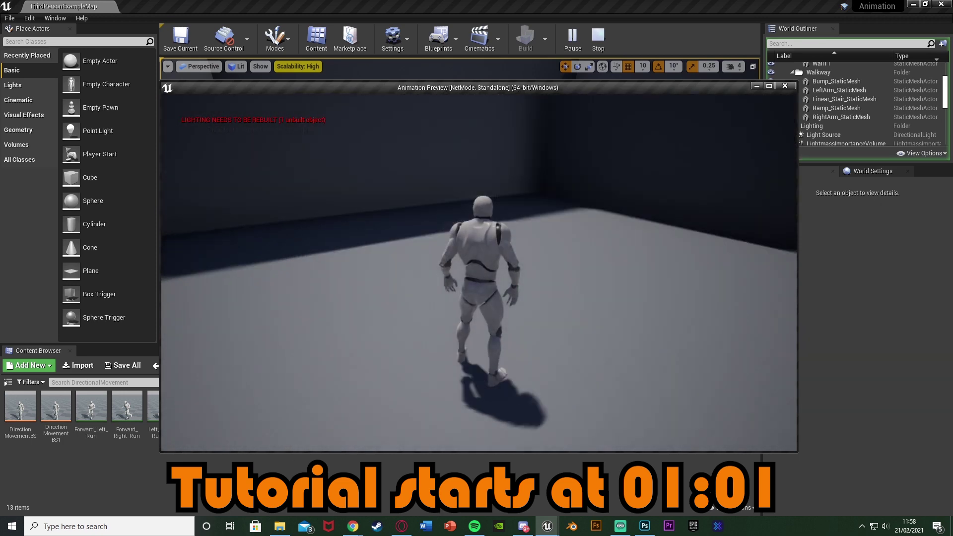
{"action": "key", "text": "w"}
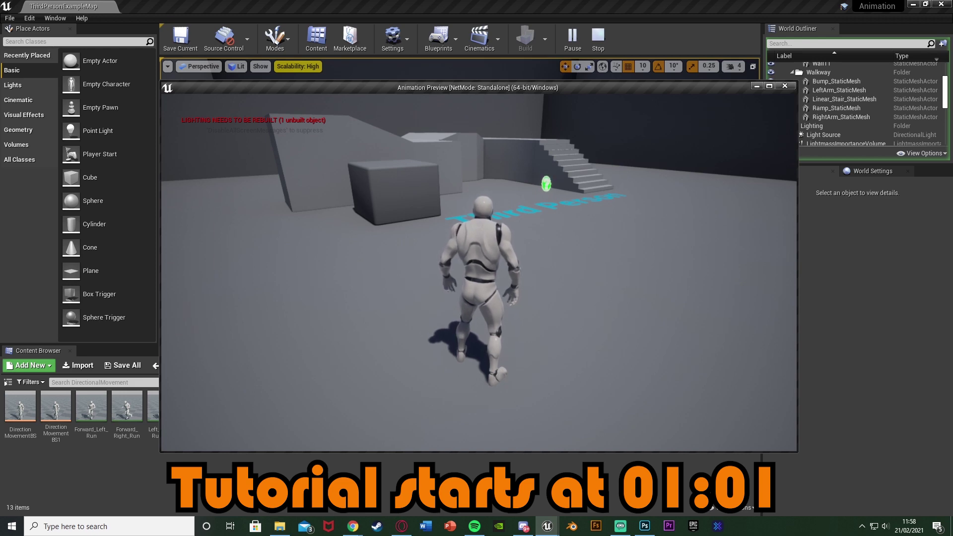
{"action": "key", "text": "w"}
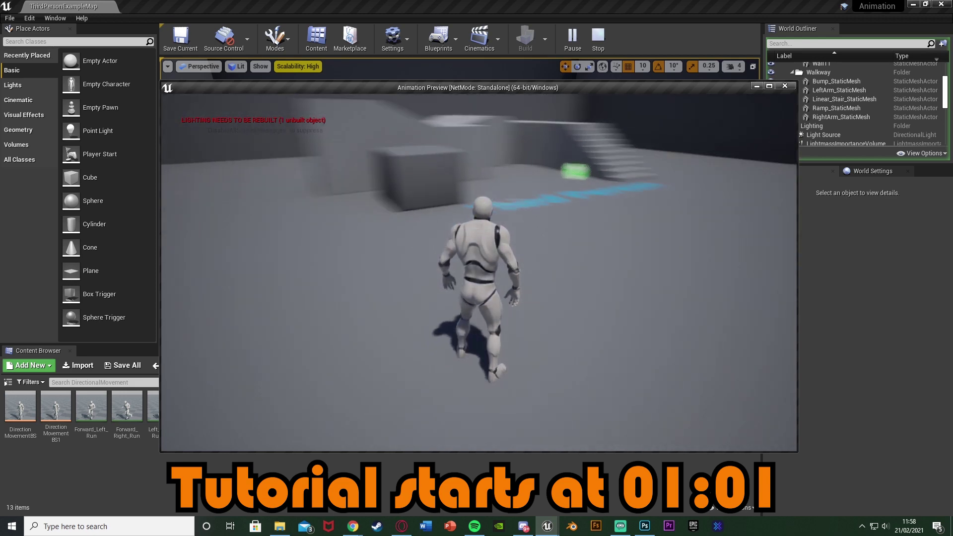
{"action": "key", "text": "w"}
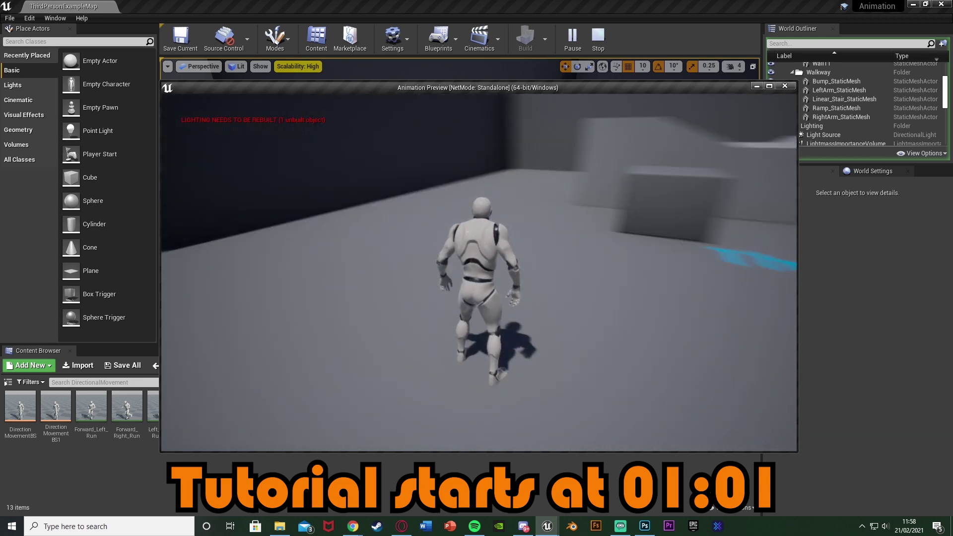
{"action": "key", "text": "w"}
{"action": "key", "text": "s"}
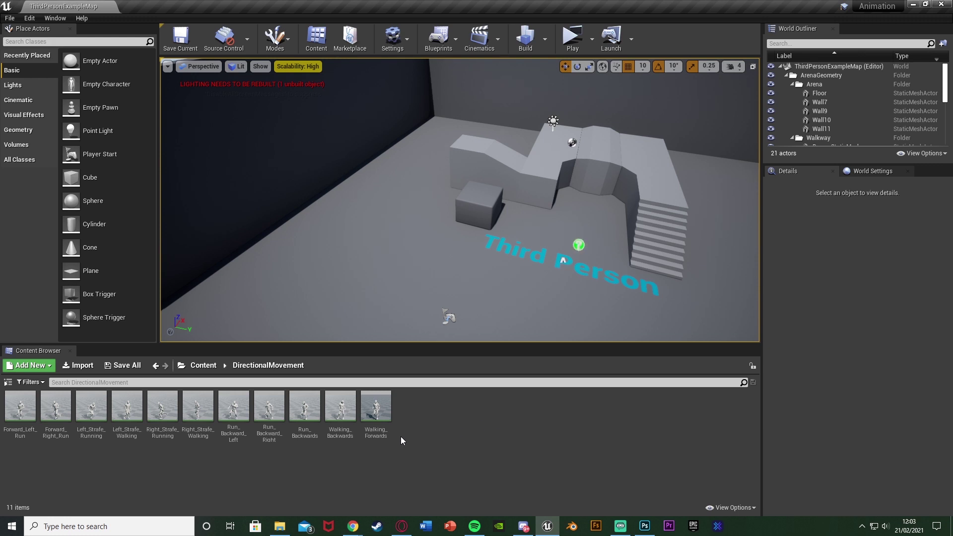
Step: Browse the X_Bot character's Animations folder to review the walking, running and strafing animations
{"action": "left_click", "coordinate": [202, 365]}
{"action": "left_click", "coordinate": [271, 428]}
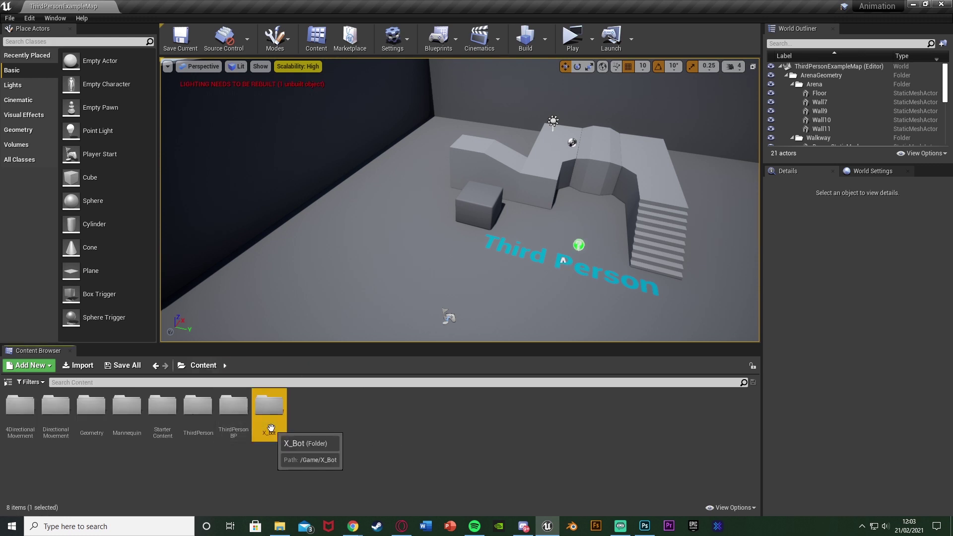
{"action": "double_click", "coordinate": [271, 427]}
{"action": "left_click", "coordinate": [20, 406]}
{"action": "double_click", "coordinate": [20, 407]}
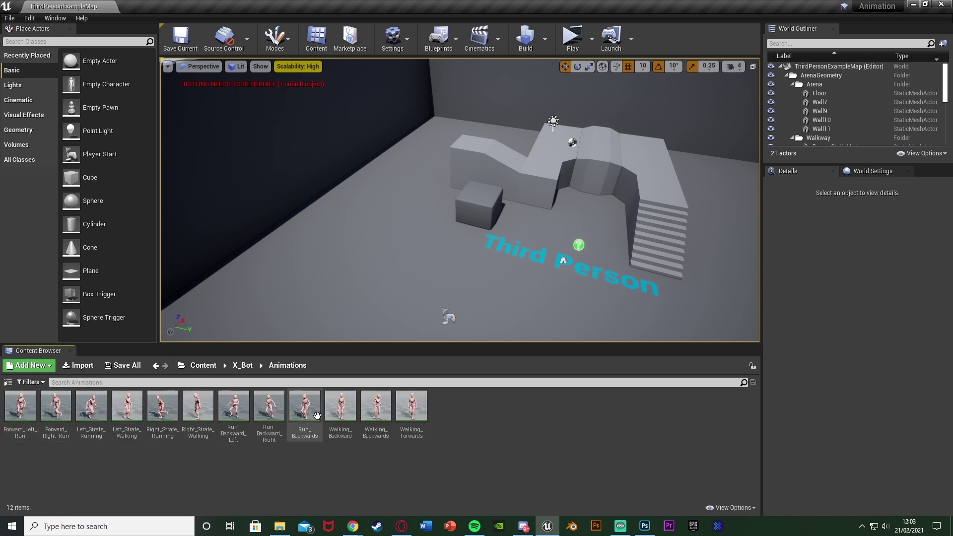
{"action": "mouse_move", "coordinate": [317, 416]}
Step: Return to the DirectionalMovement folder and look over the mannequin's walking, running and strafing animations
{"action": "left_click", "coordinate": [242, 366]}
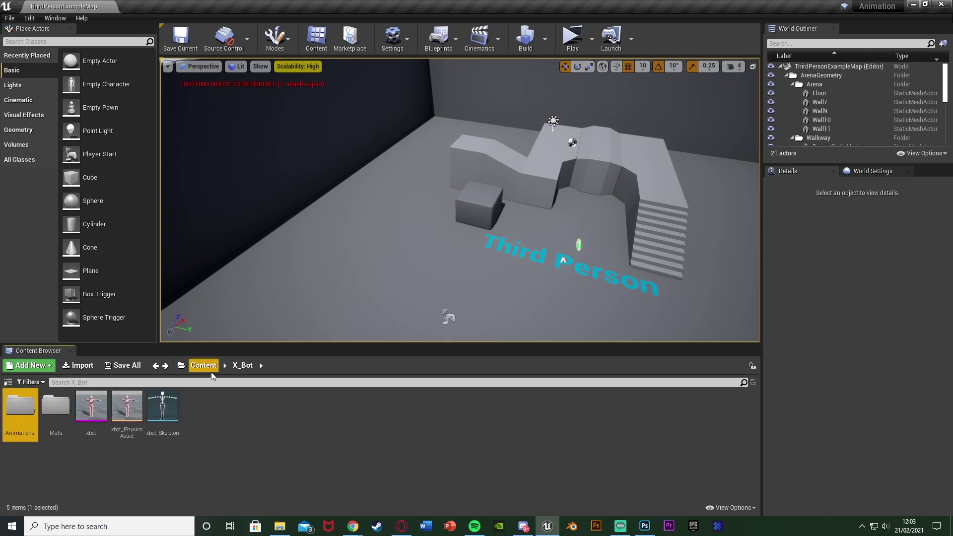
{"action": "left_click", "coordinate": [208, 368]}
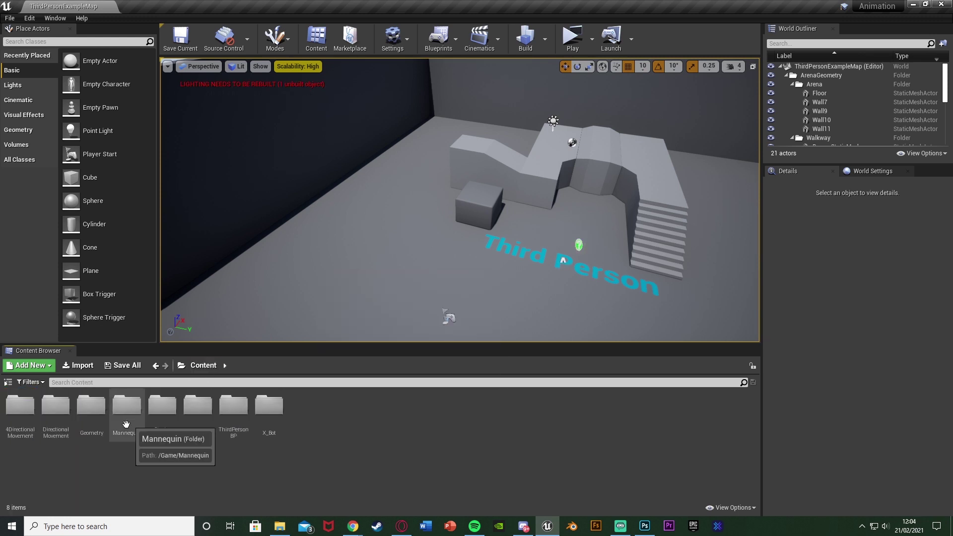
{"action": "double_click", "coordinate": [43, 423]}
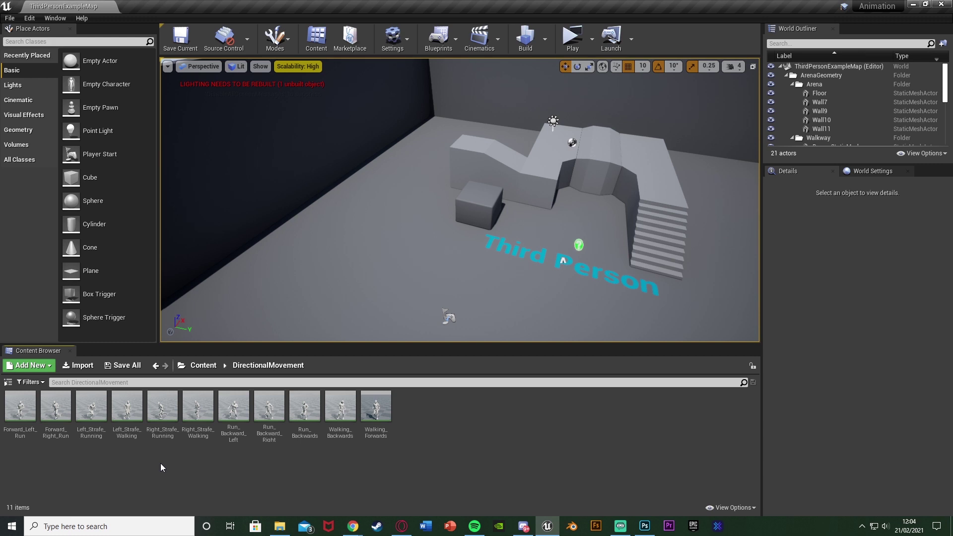
{"action": "mouse_move", "coordinate": [345, 428]}
Step: Create a Blend Space for UE4_Mannequin_Skeleton in the DirectionalMovement folder, name it DirectionalMovementBS and open it
{"action": "right_click", "coordinate": [404, 487]}
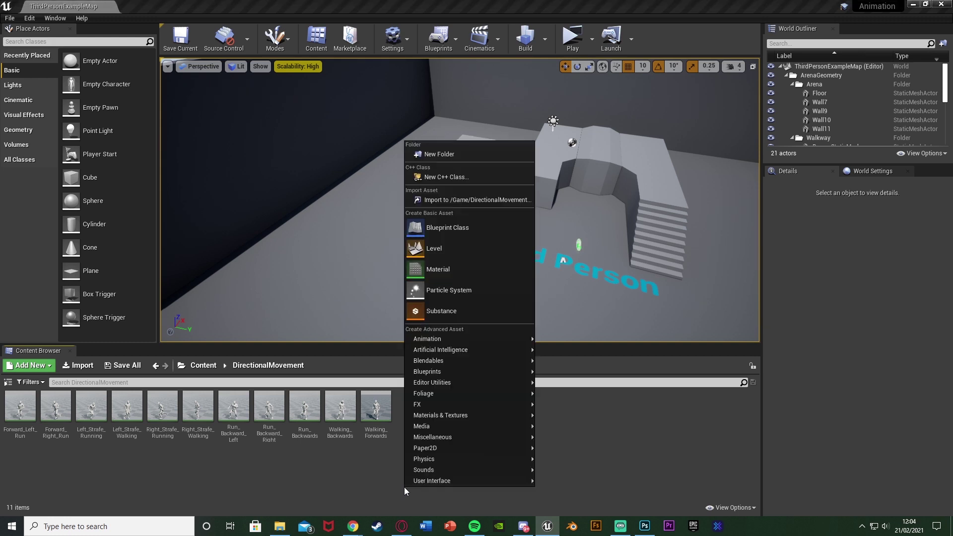
{"action": "mouse_move", "coordinate": [451, 341]}
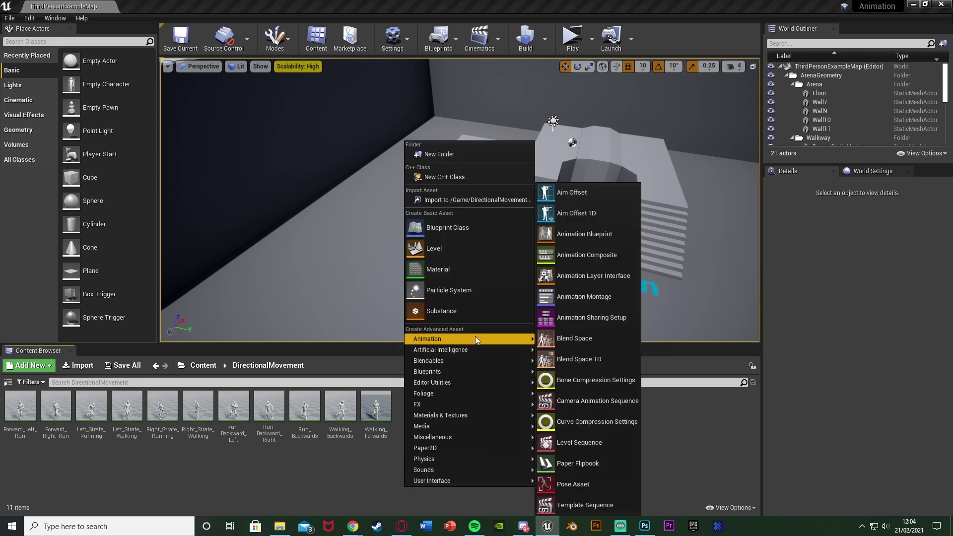
{"action": "left_click", "coordinate": [573, 338]}
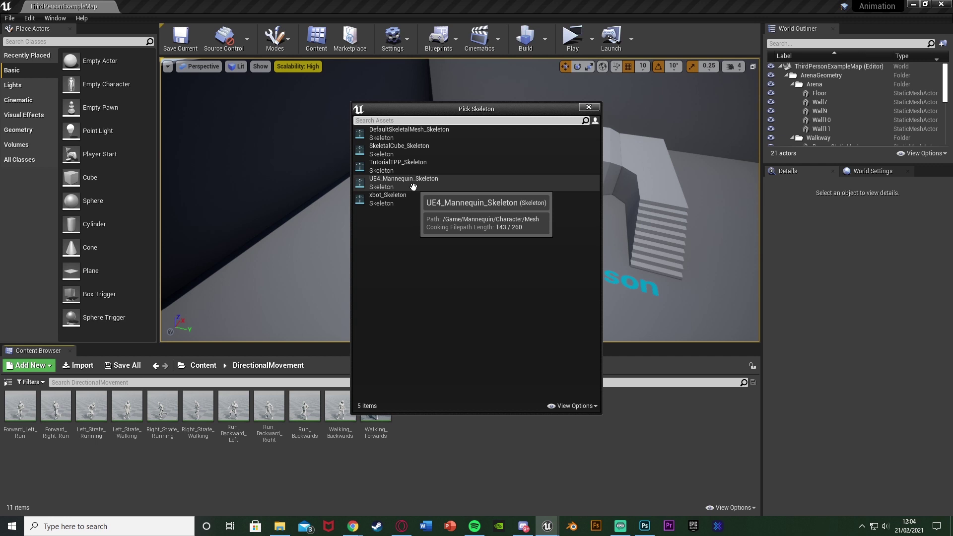
{"action": "left_click", "coordinate": [413, 186]}
{"action": "type", "text": "Direct"}
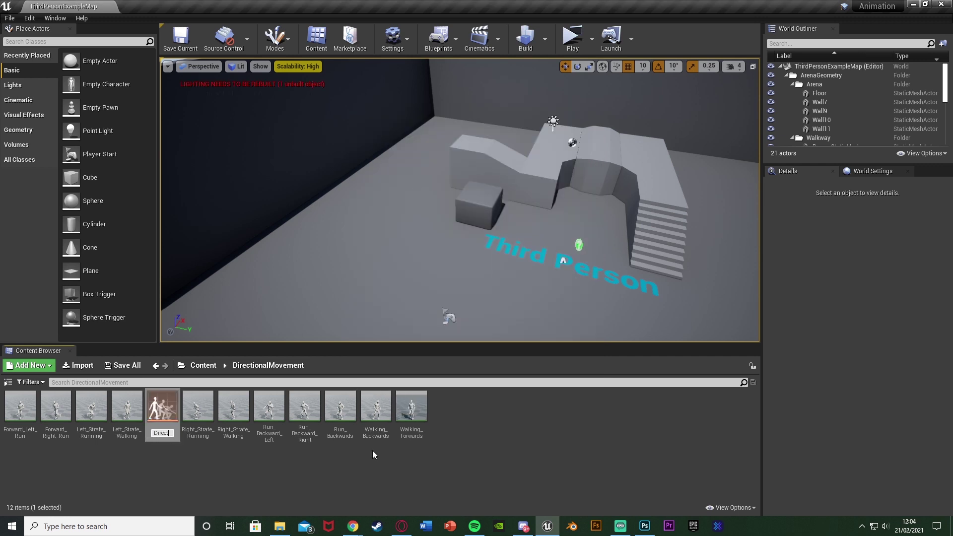
{"action": "type", "text": "ionalMovementBS"}
{"action": "key", "text": "Return"}
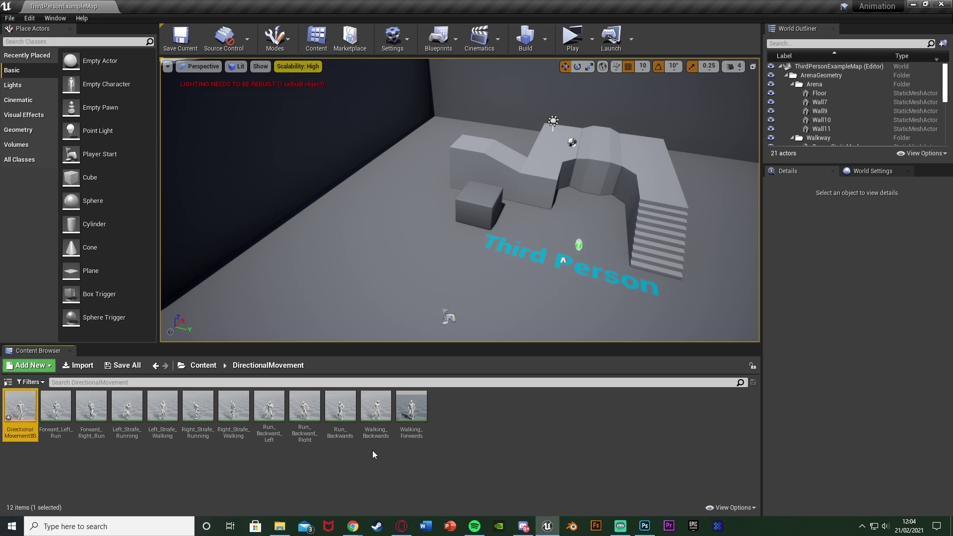
{"action": "key", "text": "Return"}
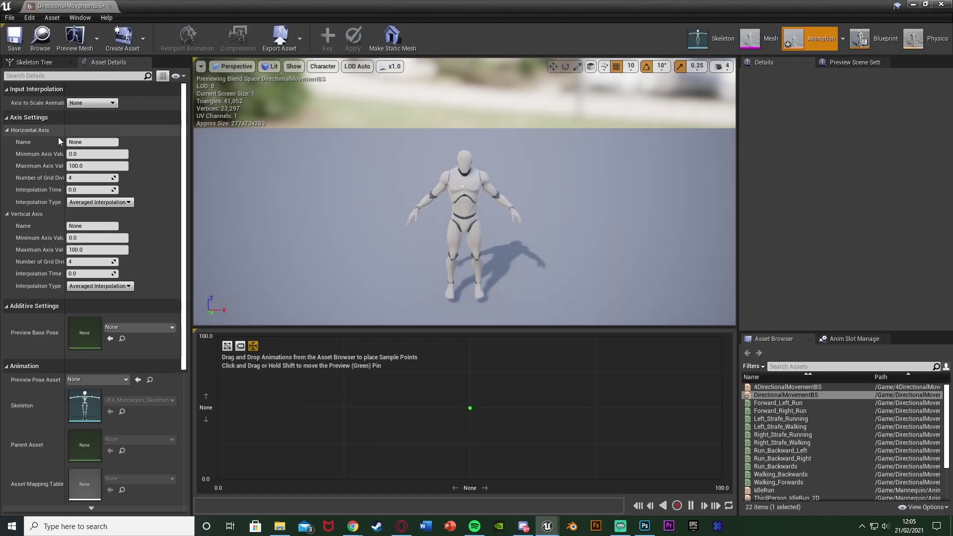
Step: Name the blend space's horizontal axis Direction, with a range from -180 to 180 and 8 grid divisions
{"action": "left_click", "coordinate": [87, 142]}
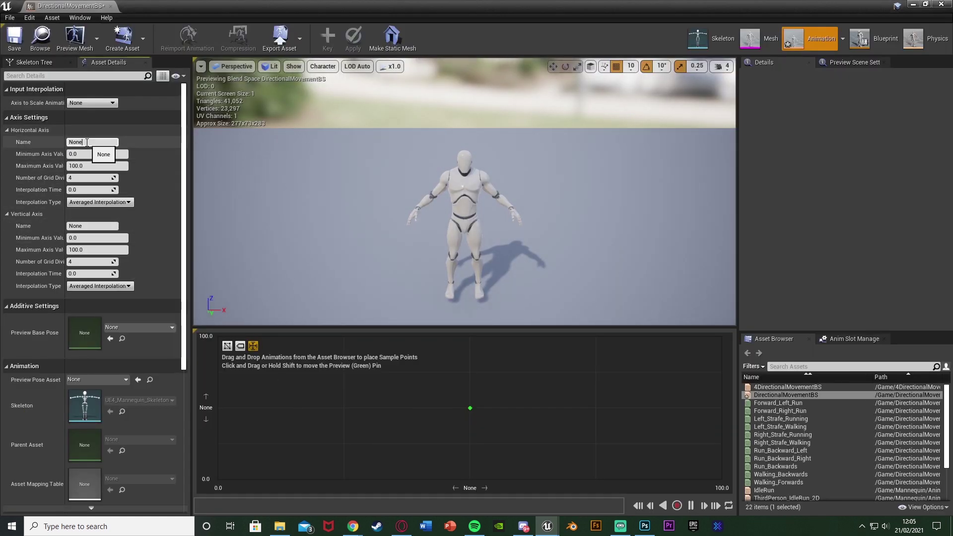
{"action": "double_click", "coordinate": [87, 142]}
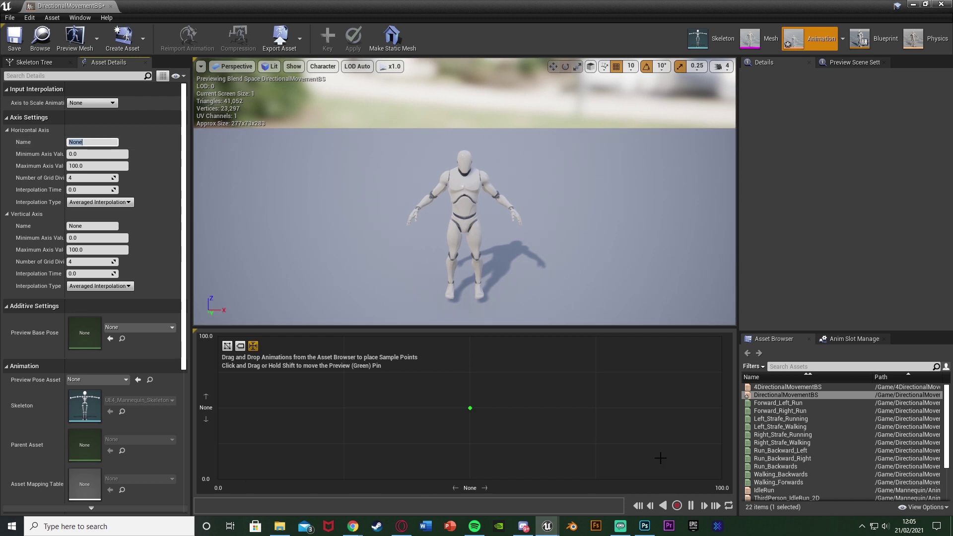
{"action": "type", "text": "Direct"}
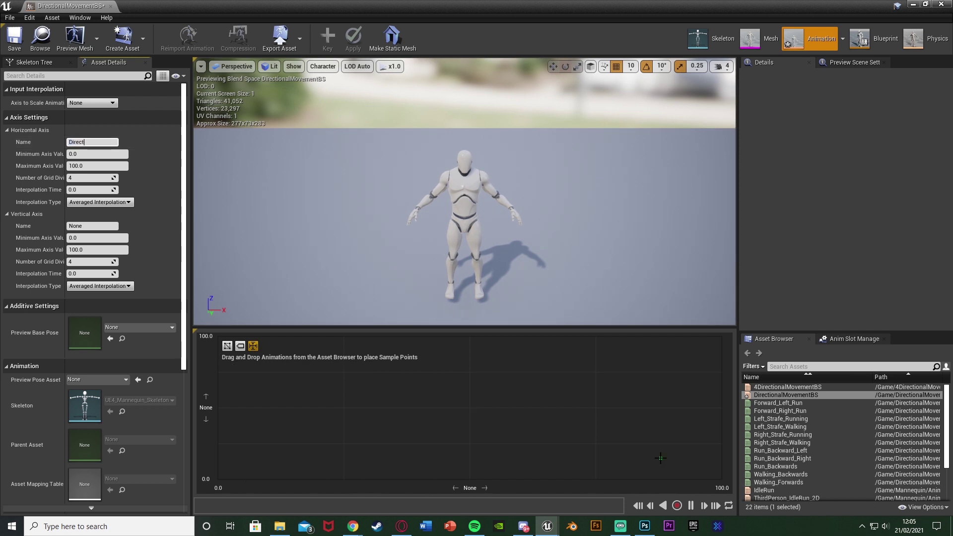
{"action": "type", "text": "ion"}
{"action": "key", "text": "Tab"}
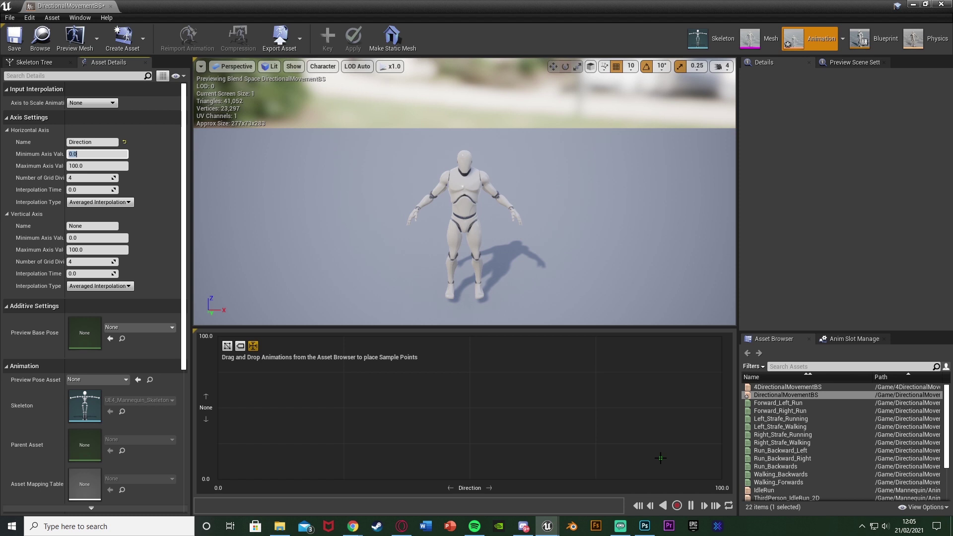
{"action": "type", "text": "-180"}
{"action": "key", "text": "Tab"}
{"action": "type", "text": "18"}
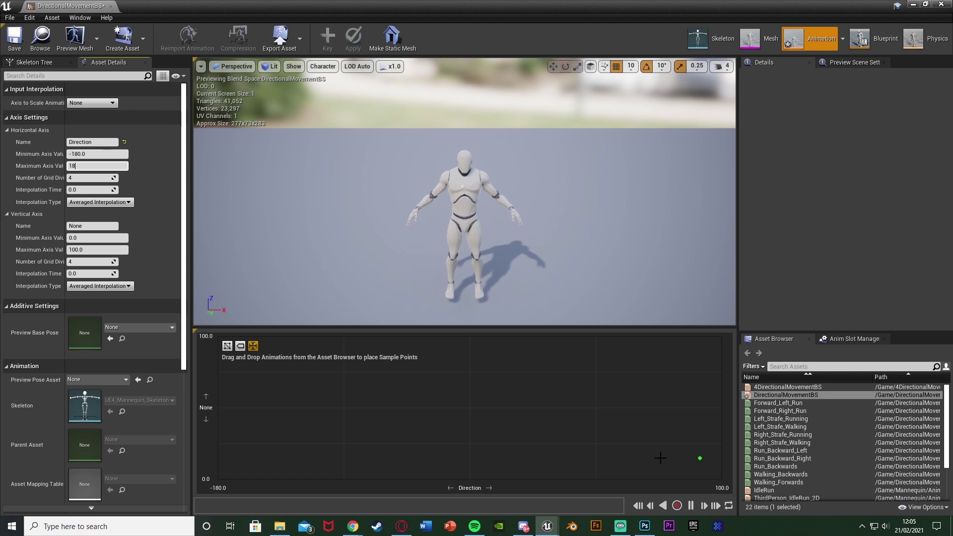
{"action": "type", "text": "0"}
{"action": "key", "text": "Return"}
{"action": "key", "text": "Tab"}
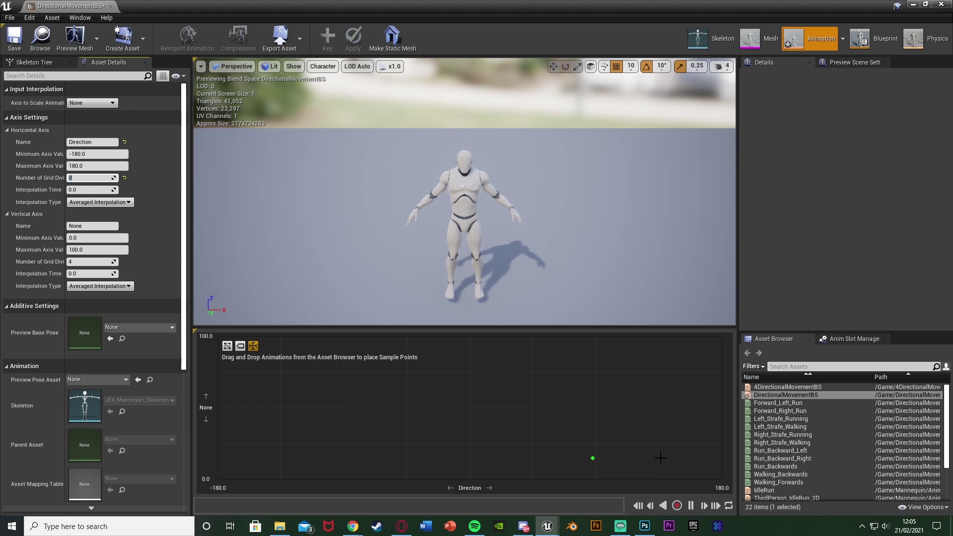
Step: Name the blend space's vertical axis Speed and set its maximum axis value to 600
{"action": "left_click", "coordinate": [90, 226]}
{"action": "type", "text": "Speed"}
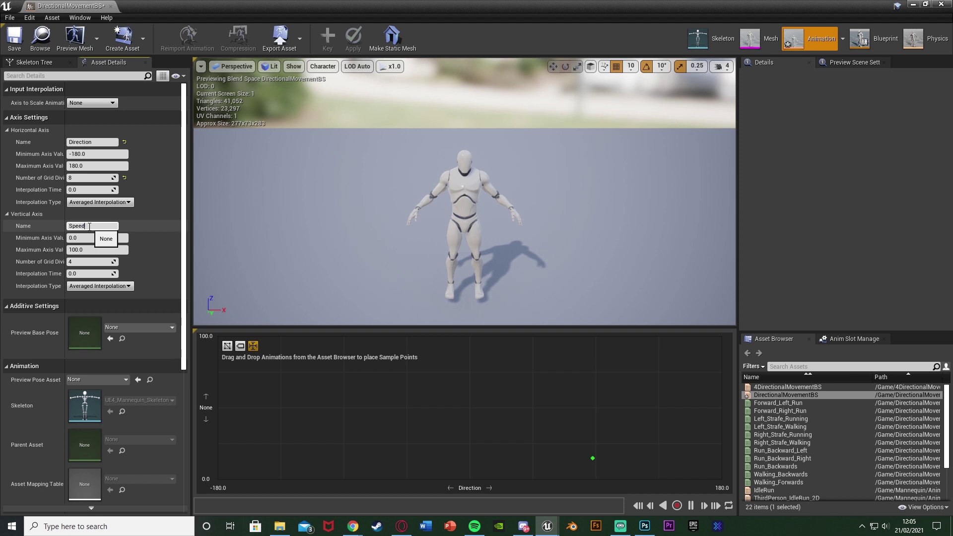
{"action": "key", "text": "Return"}
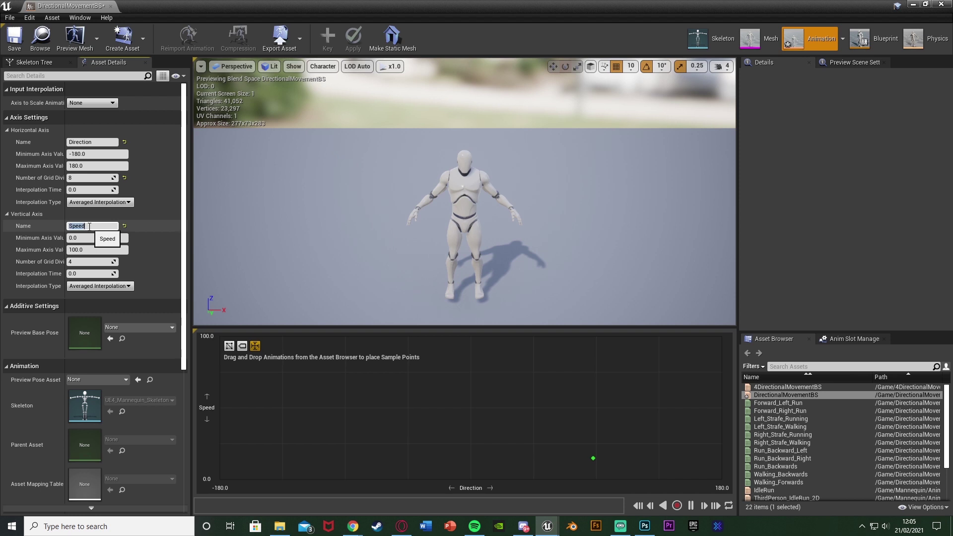
{"action": "key", "text": "Tab"}
{"action": "key", "text": "Tab"}
{"action": "type", "text": "6"}
{"action": "key", "text": "Return"}
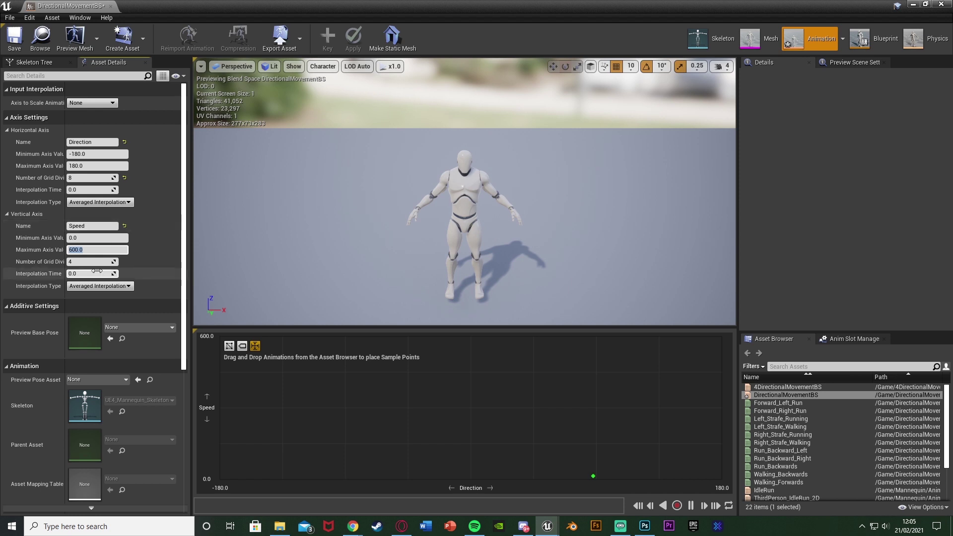
Step: Set the vertical Speed axis to 3 grid divisions and check the animation layout diagram in Photoshop
{"action": "key", "text": "Tab"}
{"action": "type", "text": "3"}
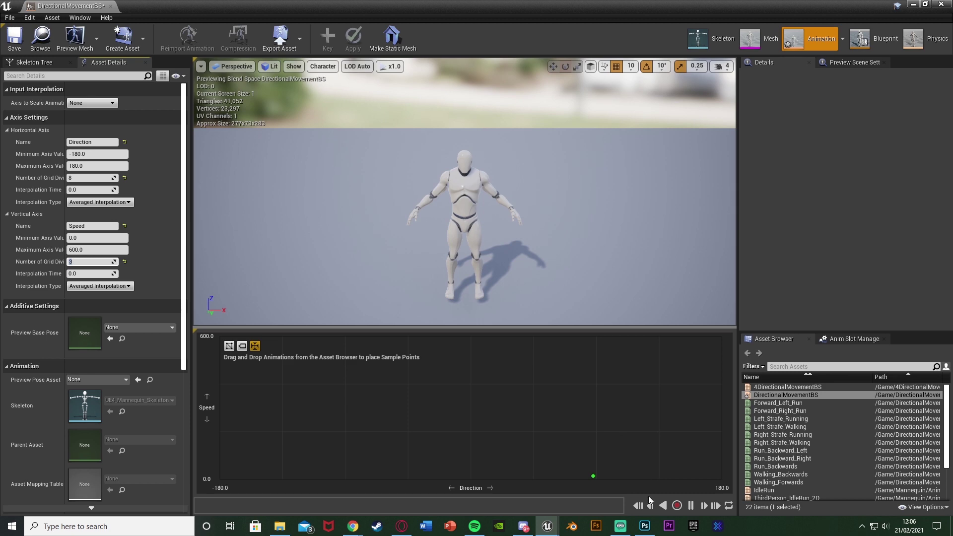
{"action": "left_click", "coordinate": [644, 525]}
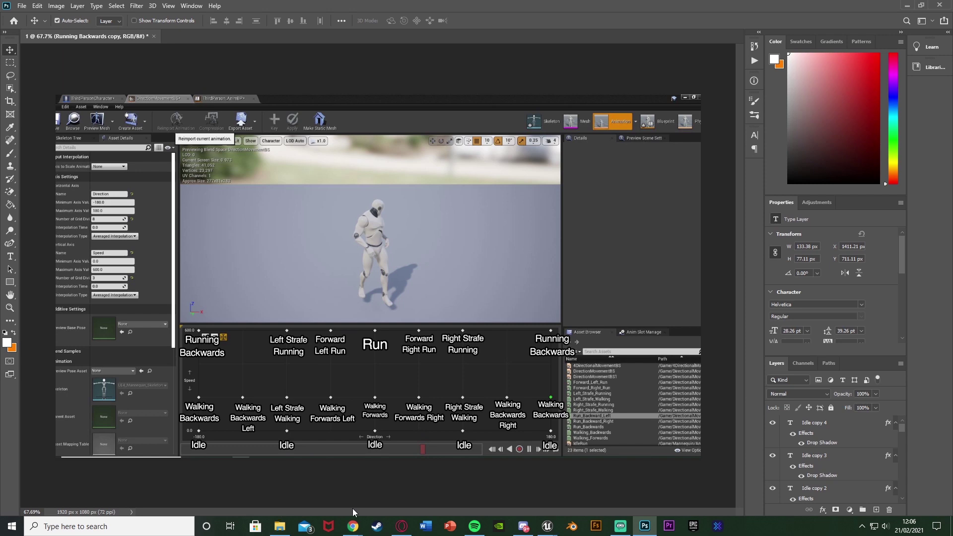
{"action": "mouse_move", "coordinate": [547, 525]}
{"action": "left_click", "coordinate": [587, 484]}
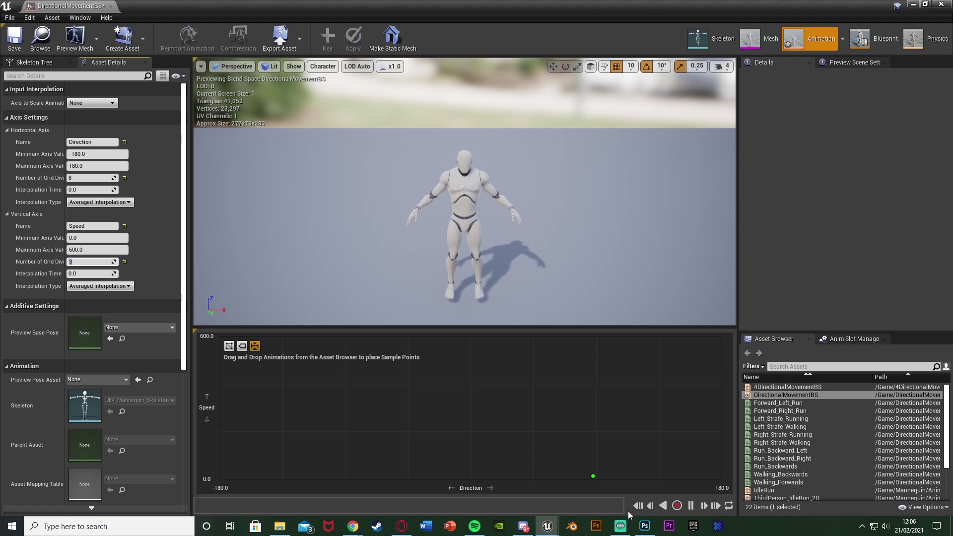
Step: Place ThirdPersonIdle samples at speed 0 for directions -180, -90, 0, 90 and 180
{"action": "scroll", "coordinate": [835, 461], "scroll_direction": "down", "scroll_amount": 3}
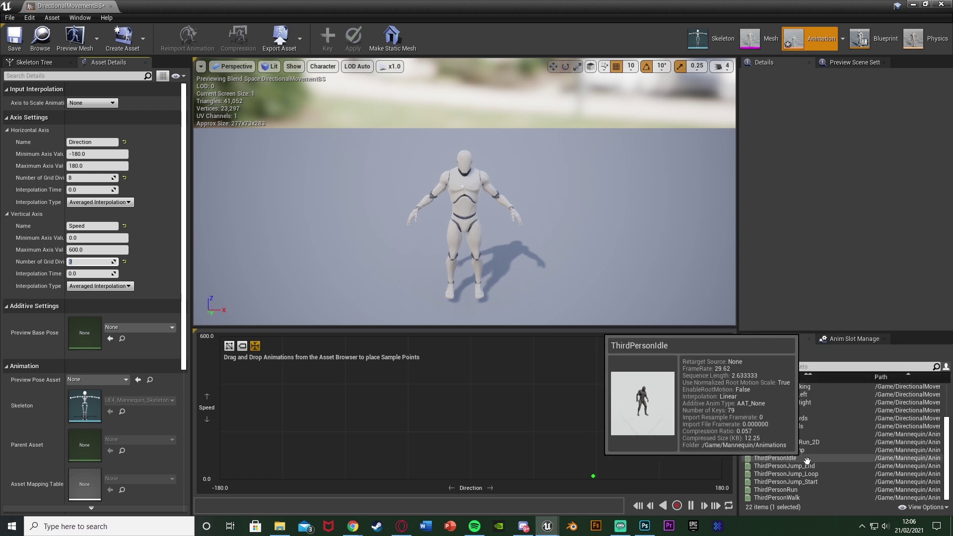
{"action": "left_click_drag", "start_coordinate": [754, 459], "coordinate": [220, 479]}
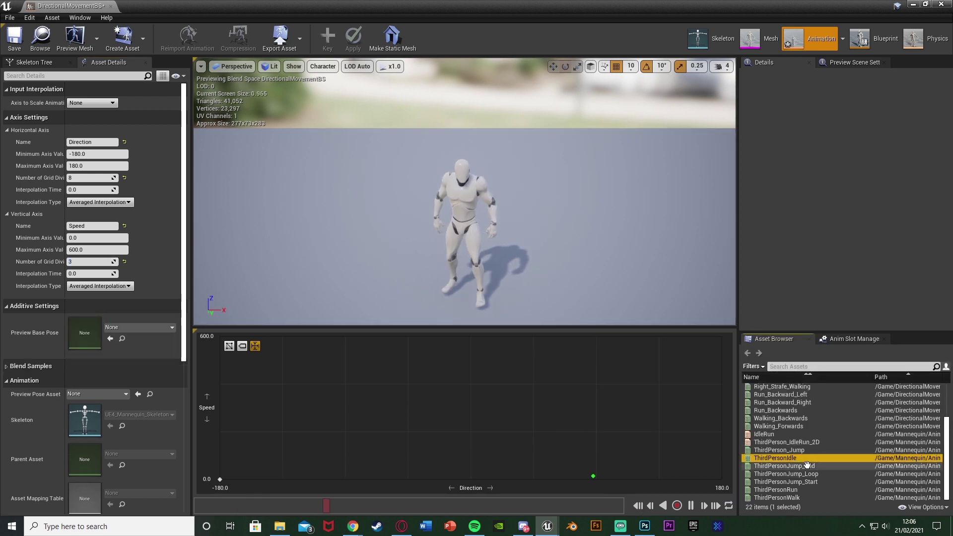
{"action": "left_click_drag", "start_coordinate": [759, 456], "coordinate": [346, 479]}
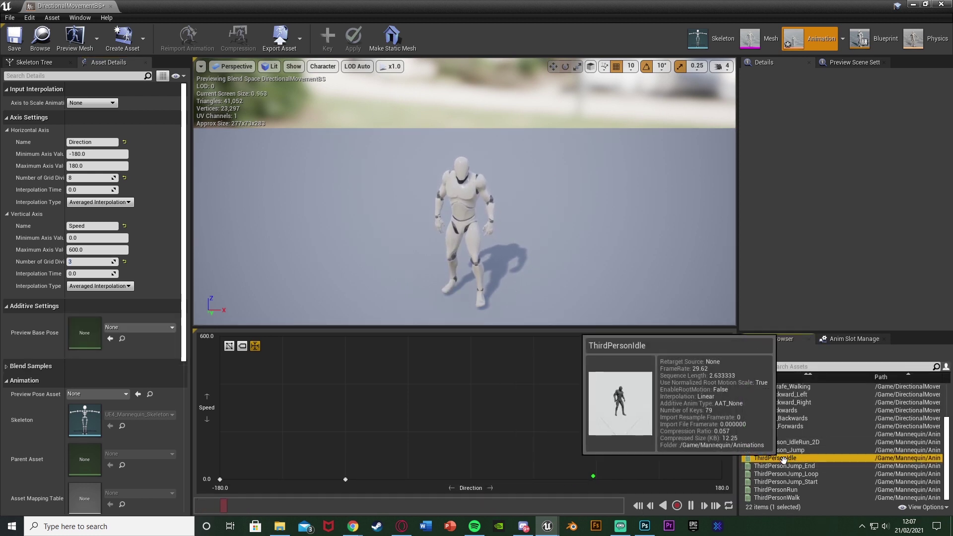
{"action": "left_click_drag", "start_coordinate": [774, 457], "coordinate": [533, 479]}
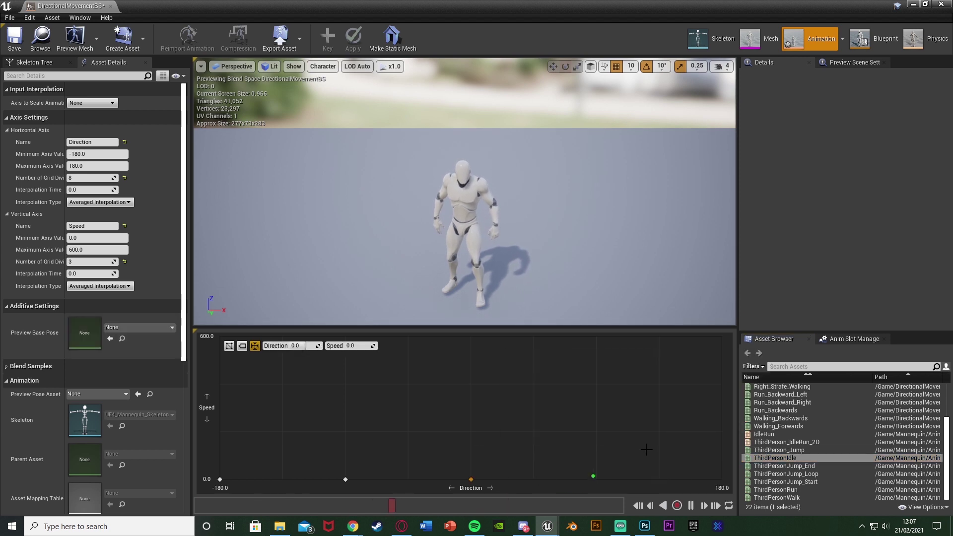
{"action": "left_click_drag", "start_coordinate": [797, 458], "coordinate": [700, 477]}
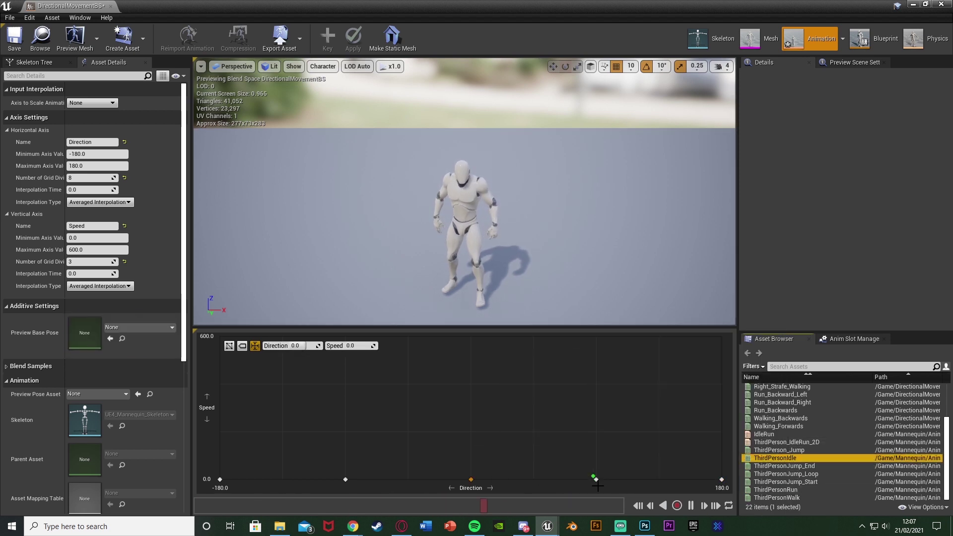
{"action": "mouse_move", "coordinate": [836, 456]}
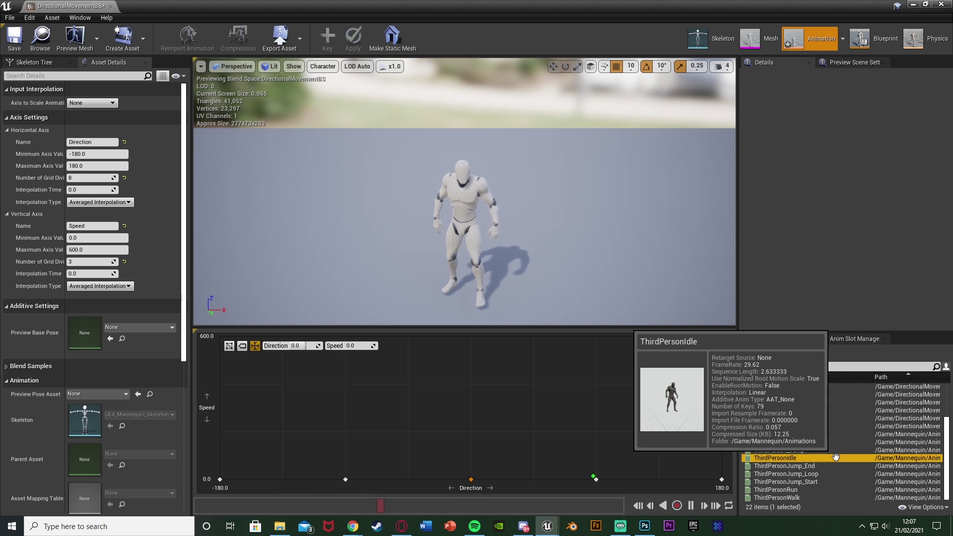
Step: Place ThirdPersonWalk at direction 0, speed 200, and ThirdPersonRun at direction 0, speed 600
{"action": "mouse_move", "coordinate": [824, 421]}
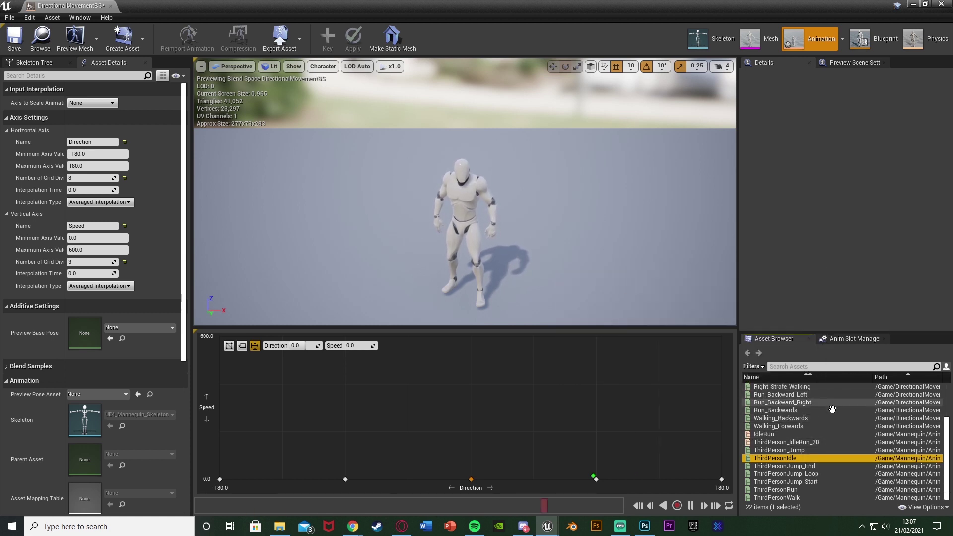
{"action": "left_click_drag", "start_coordinate": [807, 498], "coordinate": [476, 432]}
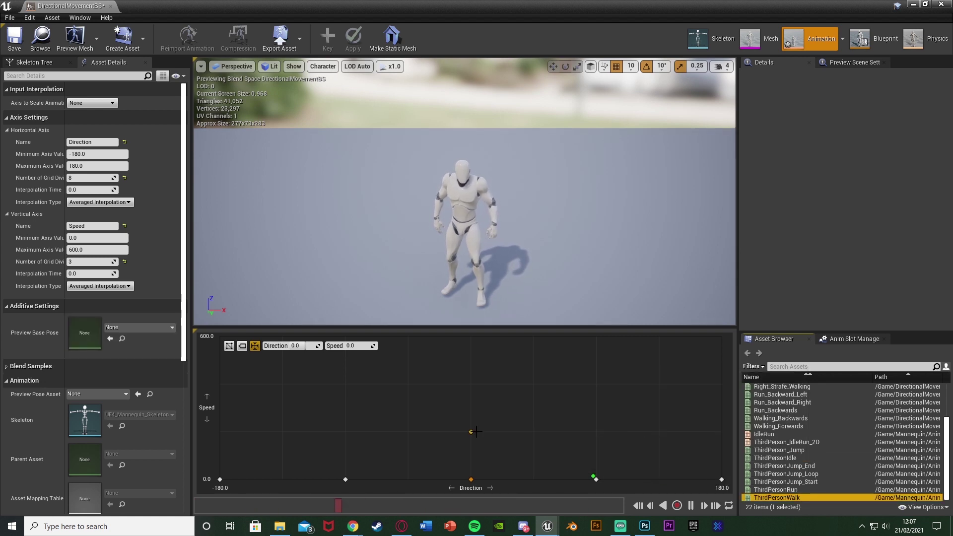
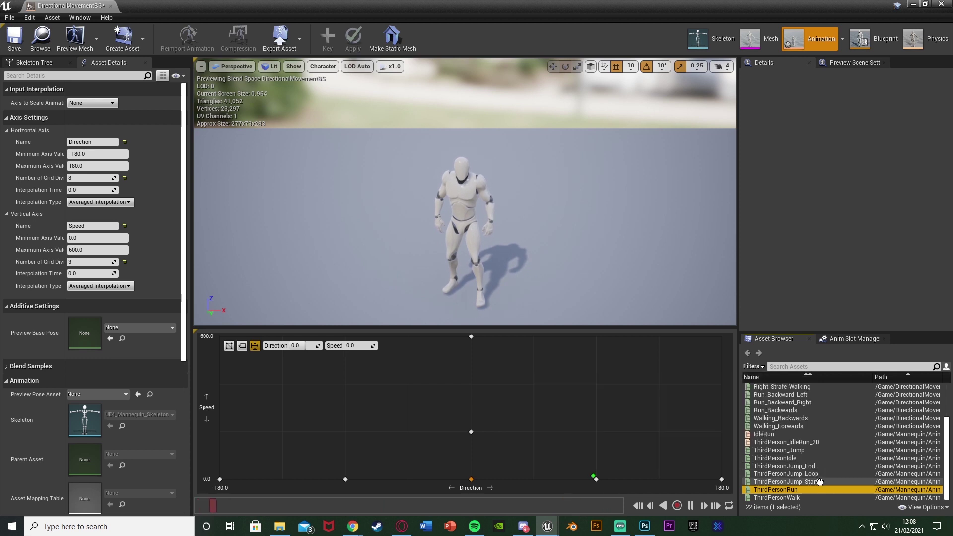
{"action": "scroll", "coordinate": [818, 462], "scroll_direction": "up", "scroll_amount": 3}
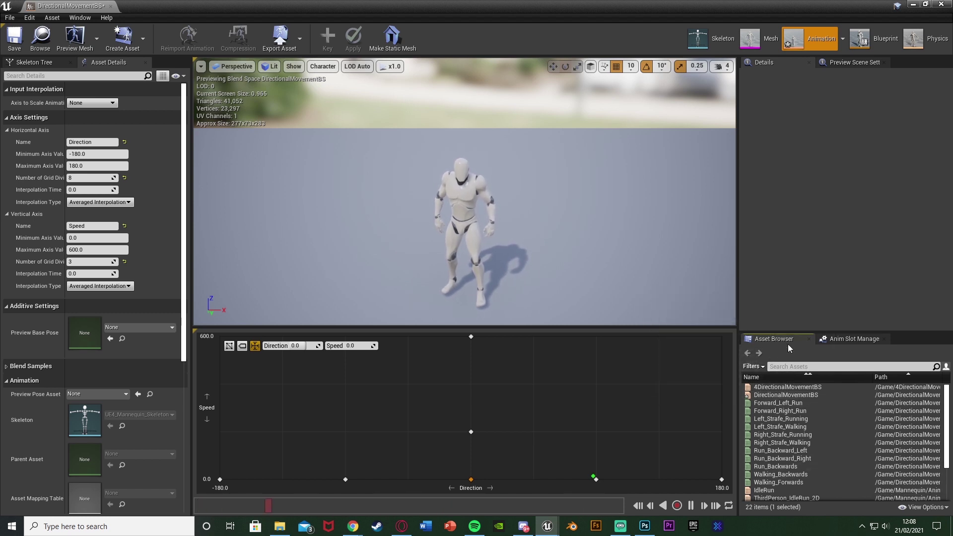
Step: Place Walking_Backwards samples at directions -180 and 180, both at speed 200
{"action": "mouse_move", "coordinate": [819, 475]}
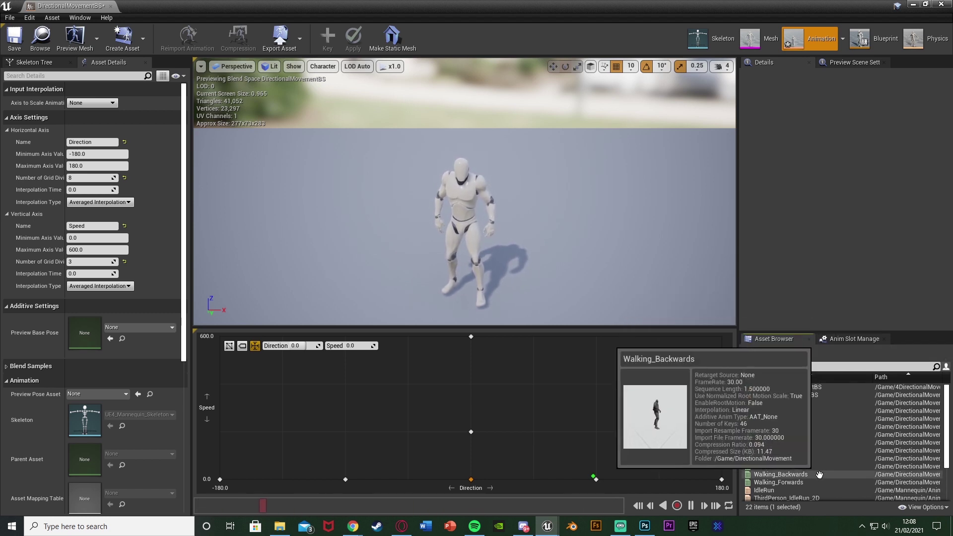
{"action": "left_click_drag", "start_coordinate": [819, 475], "coordinate": [376, 481]}
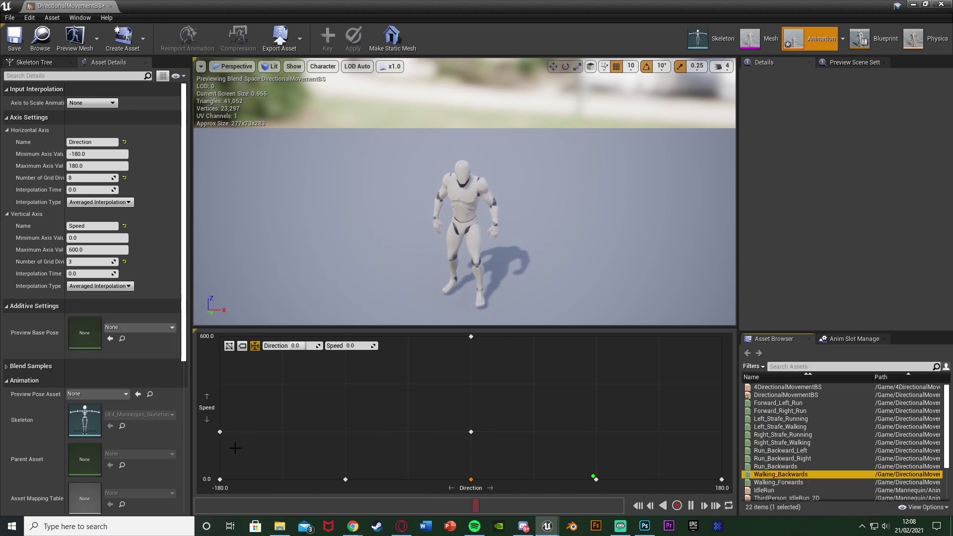
{"action": "left_click_drag", "start_coordinate": [803, 473], "coordinate": [722, 432]}
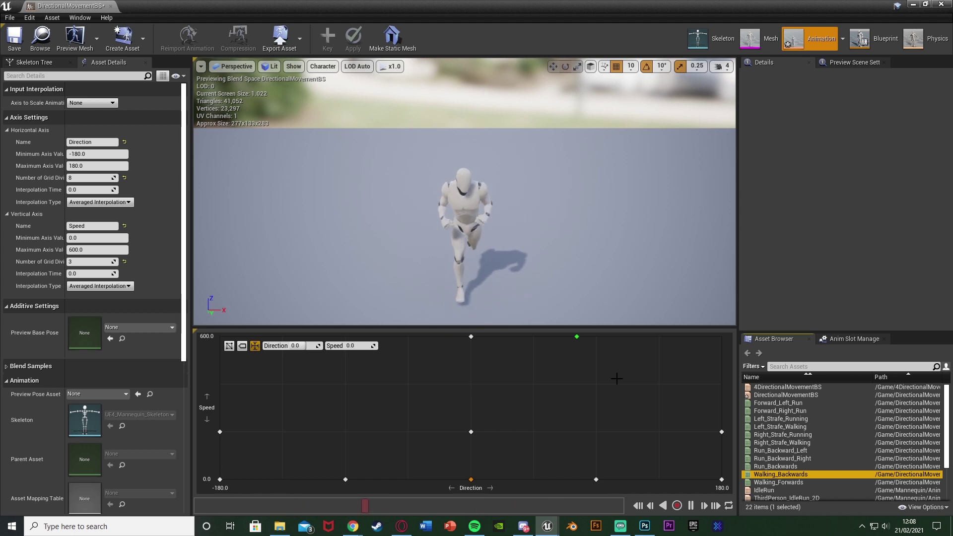
Step: Place Right_Strafe_Walking at direction 90 and Left_Strafe_Walking at direction -90, both at speed 200
{"action": "left_click", "coordinate": [781, 442]}
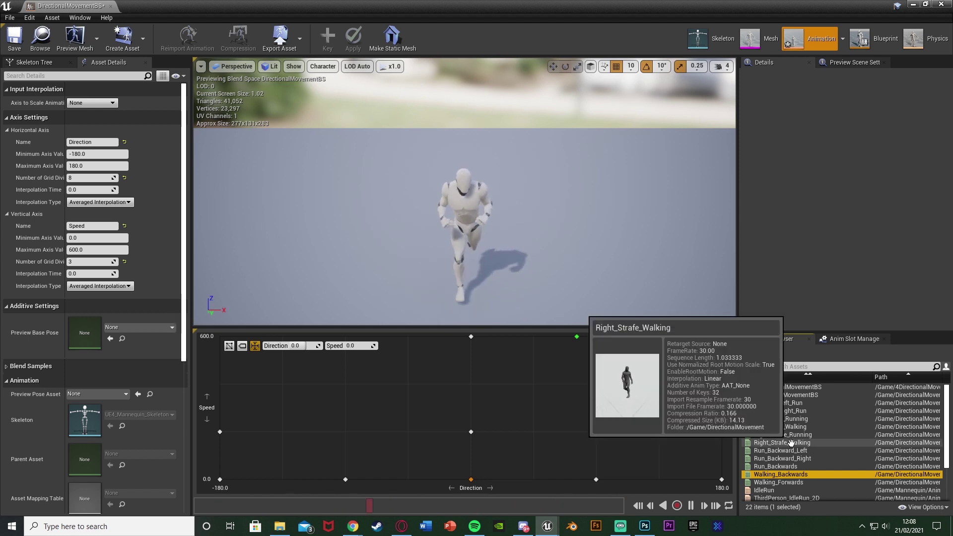
{"action": "left_click_drag", "start_coordinate": [781, 442], "coordinate": [601, 439]}
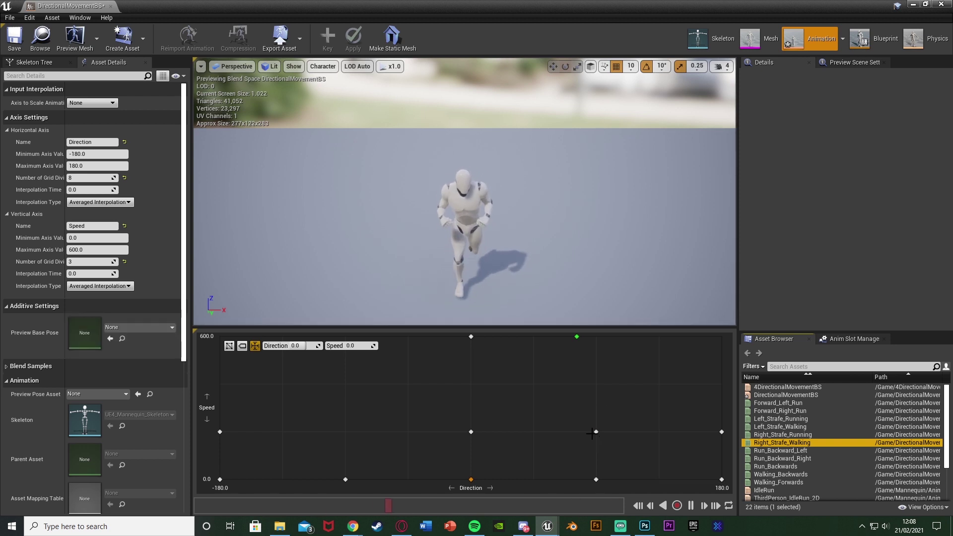
{"action": "key", "text": "shift"}
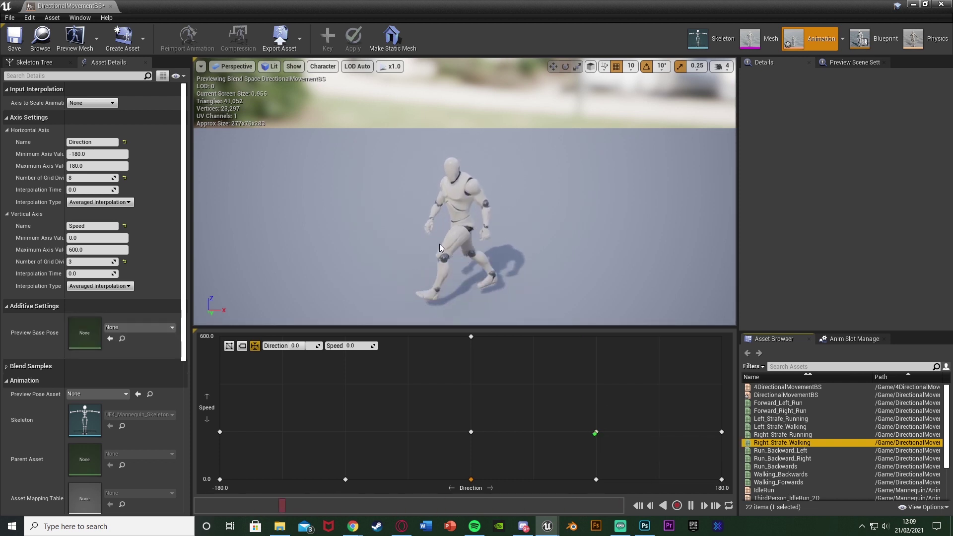
{"action": "right_click_drag", "start_coordinate": [551, 198], "coordinate": [608, 208]}
{"action": "right_click_drag", "start_coordinate": [502, 191], "coordinate": [677, 183]}
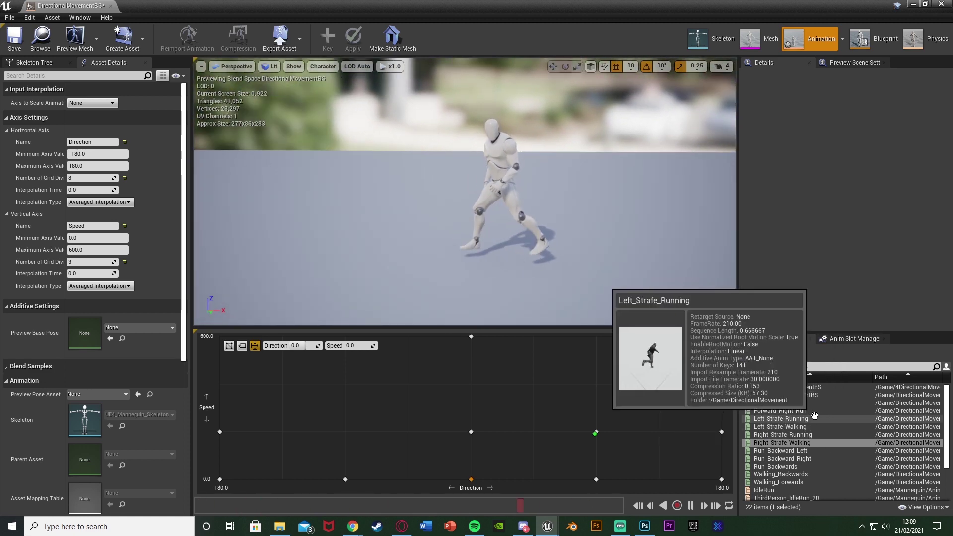
{"action": "left_click_drag", "start_coordinate": [807, 426], "coordinate": [345, 432]}
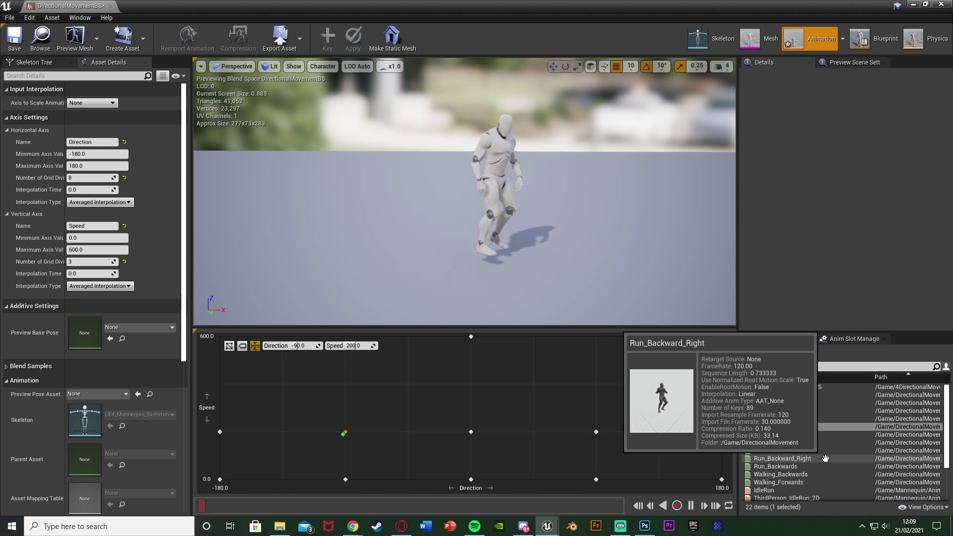
Step: Place Run_Backward_Right at direction 135 and Forward_Right_Run at direction 45, both at speed 200
{"action": "left_click_drag", "start_coordinate": [825, 457], "coordinate": [658, 434]}
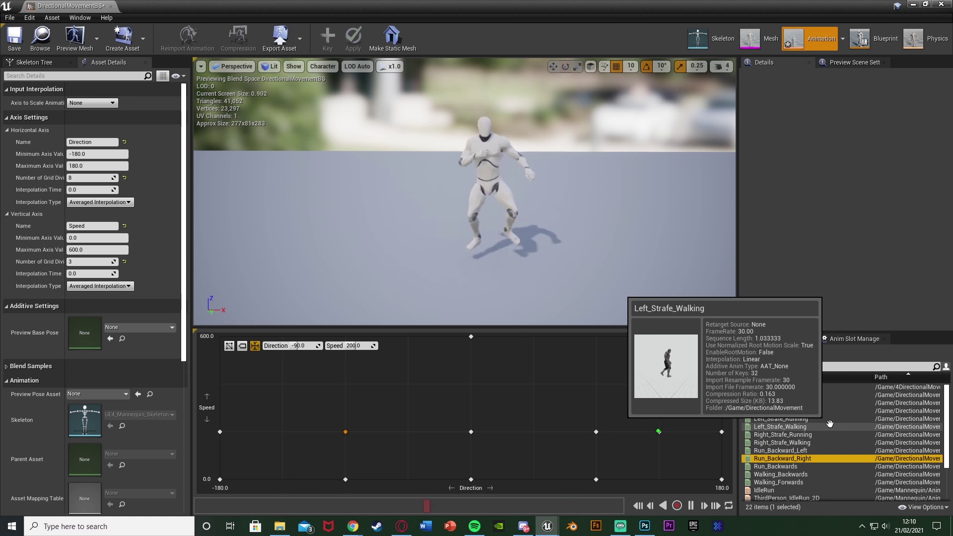
{"action": "scroll", "coordinate": [805, 477], "scroll_direction": "down", "scroll_amount": 3}
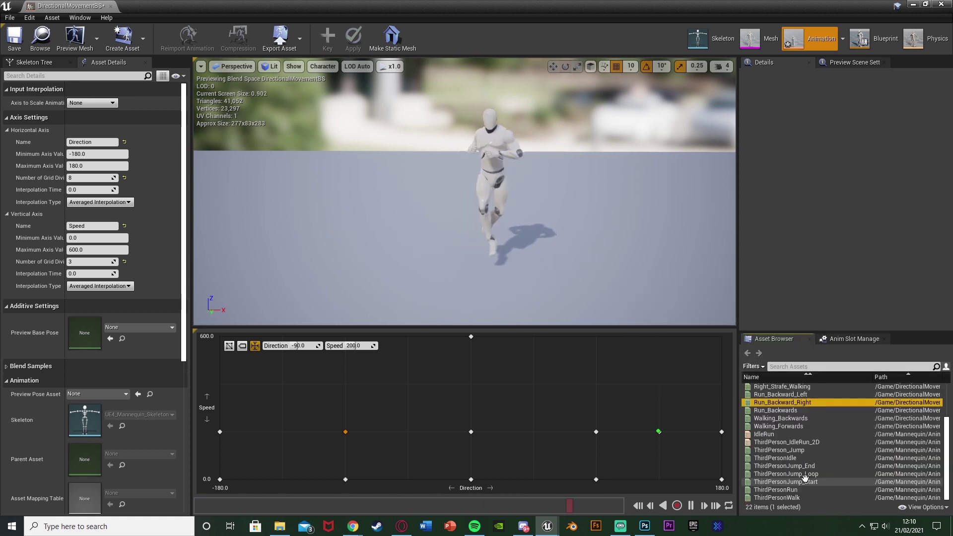
{"action": "left_click", "coordinate": [801, 366]}
{"action": "type", "text": "for"}
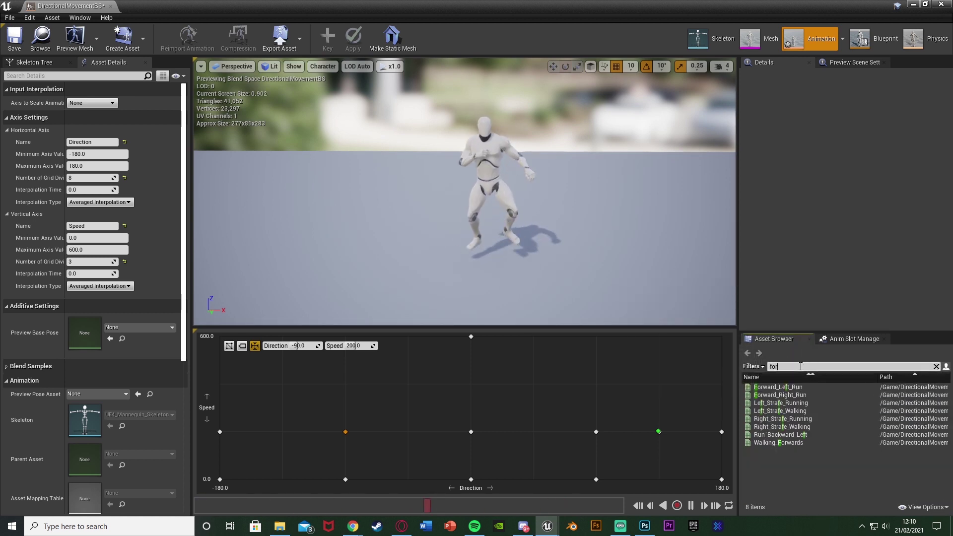
{"action": "left_click_drag", "start_coordinate": [779, 394], "coordinate": [645, 422]}
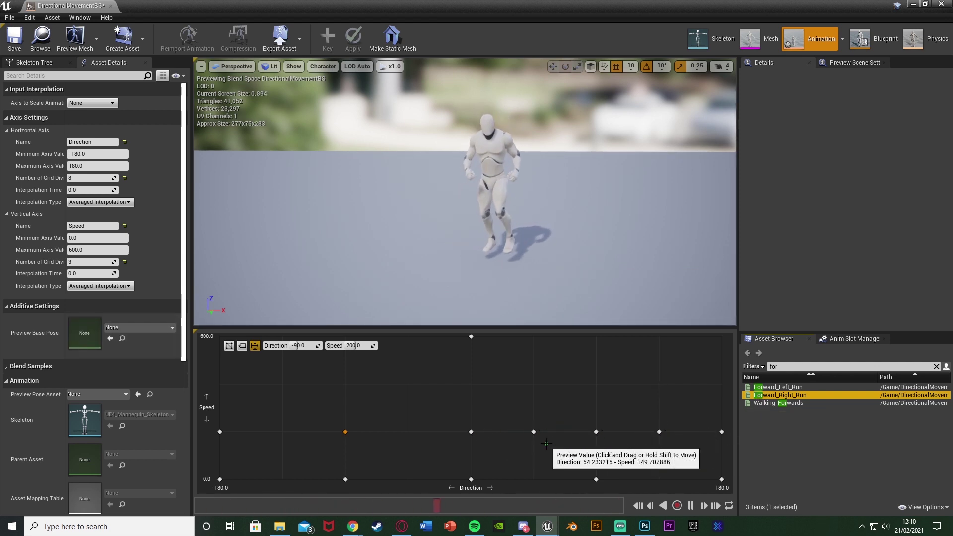
{"action": "left_click", "coordinate": [935, 367]}
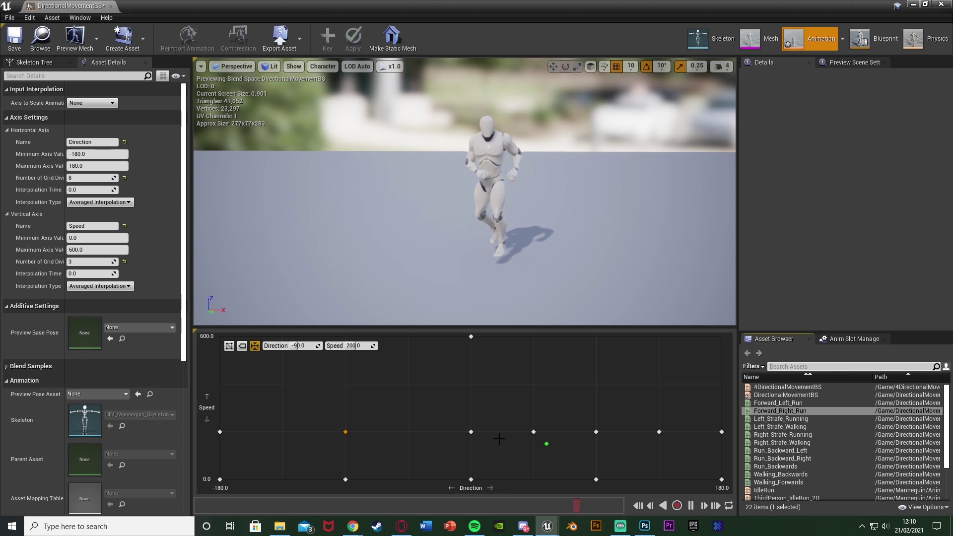
Step: Place Forward_Left_Run at direction -45 and Run_Backward_Left at direction -135, both at speed 200
{"action": "key", "text": "shift"}
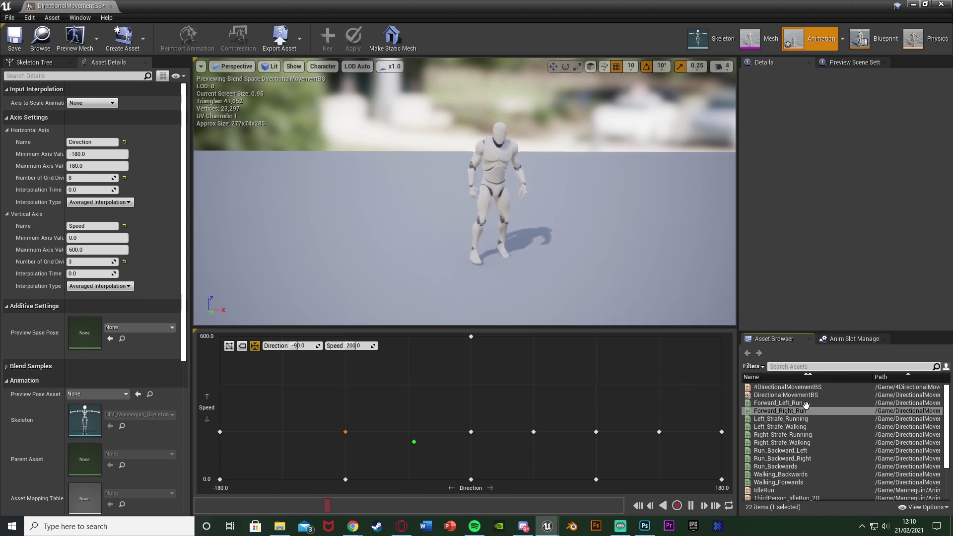
{"action": "left_click_drag", "start_coordinate": [805, 403], "coordinate": [406, 437]}
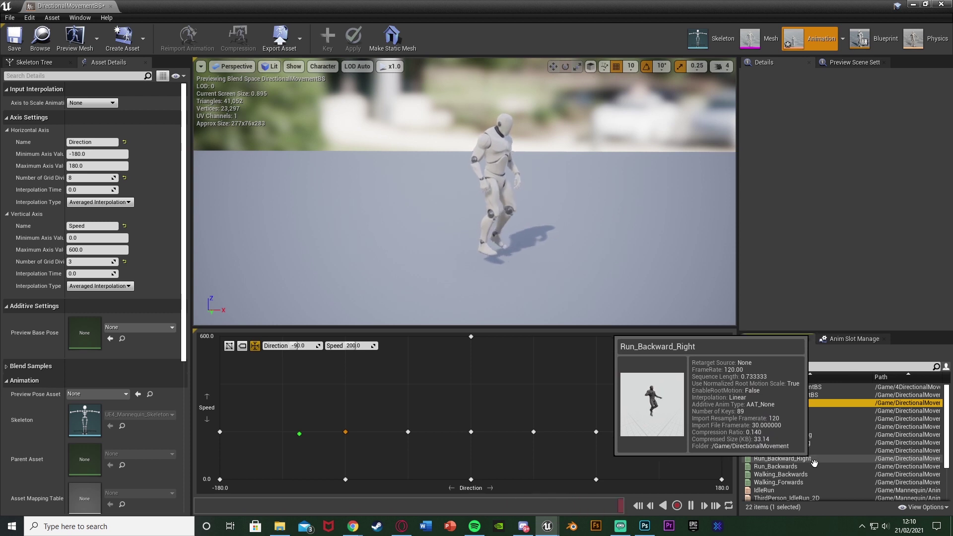
{"action": "left_click", "coordinate": [802, 450]}
{"action": "left_click_drag", "start_coordinate": [802, 450], "coordinate": [288, 433]}
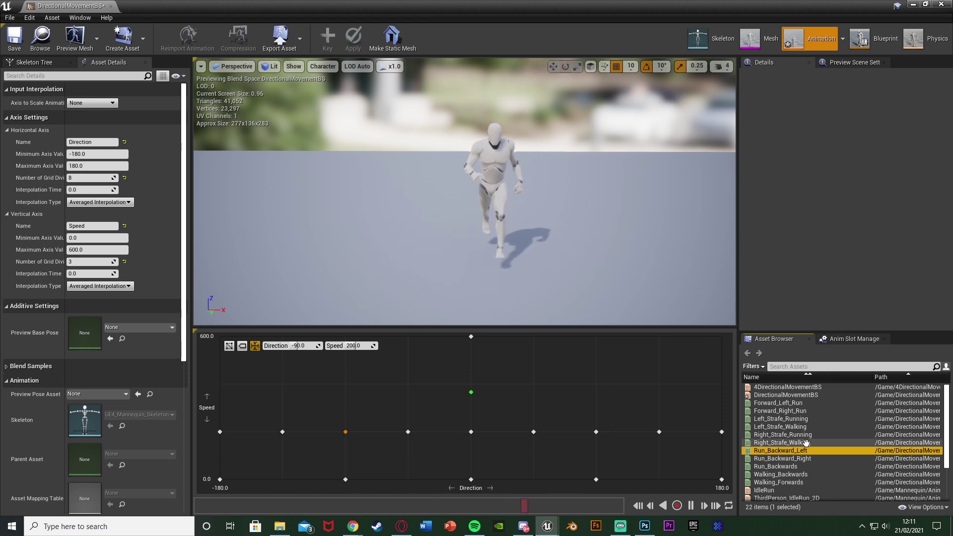
Step: Place Run_Backwards samples at directions 180 and -180, both at speed 600, and preview the blend
{"action": "left_click_drag", "start_coordinate": [774, 466], "coordinate": [722, 339]}
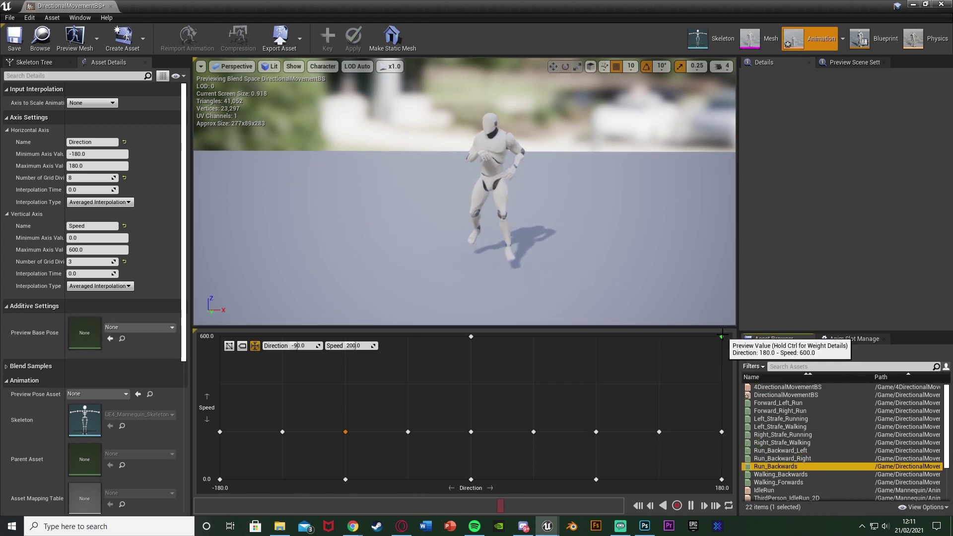
{"action": "left_click_drag", "start_coordinate": [804, 466], "coordinate": [226, 341]}
{"action": "mouse_move", "coordinate": [721, 337]}
{"action": "left_mouse_down"}
{"action": "mouse_move", "coordinate": [329, 337]}
{"action": "mouse_move", "coordinate": [451, 383]}
{"action": "mouse_move", "coordinate": [454, 338]}
{"action": "mouse_move", "coordinate": [471, 336]}
{"action": "mouse_move", "coordinate": [473, 364]}
{"action": "left_mouse_up"}
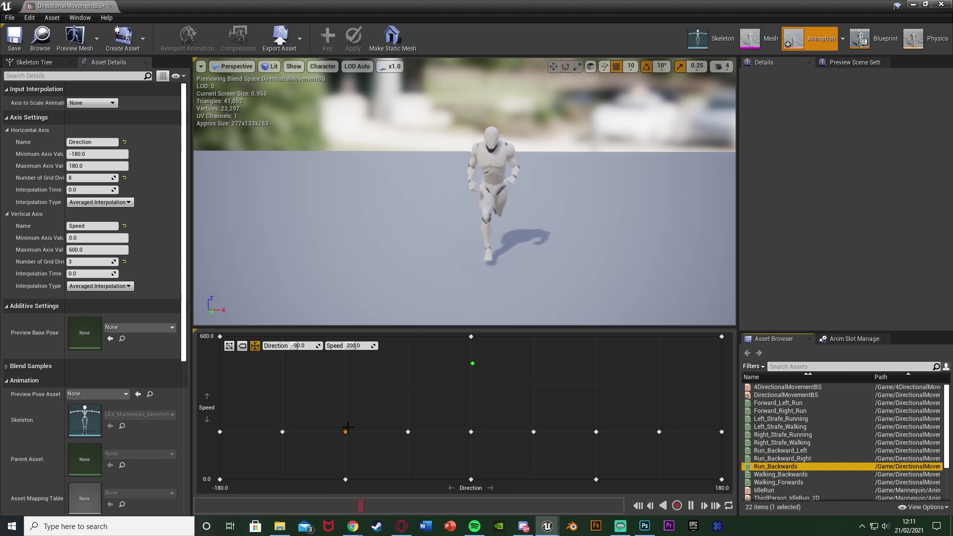
Step: Place Left_Strafe_Running at direction -90 and Right_Strafe_Running at direction 90, both at speed 600
{"action": "left_click_drag", "start_coordinate": [347, 427], "coordinate": [338, 305]}
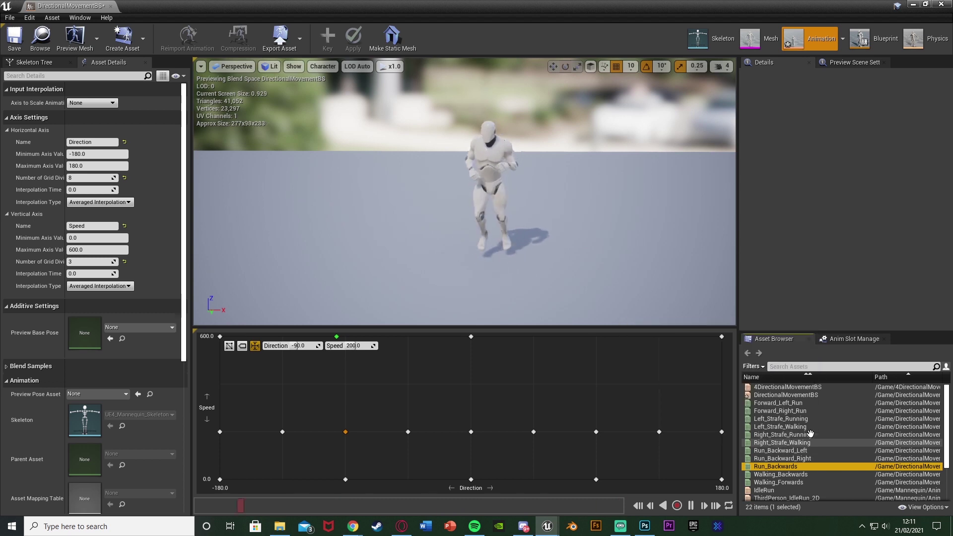
{"action": "left_click_drag", "start_coordinate": [808, 417], "coordinate": [346, 346]}
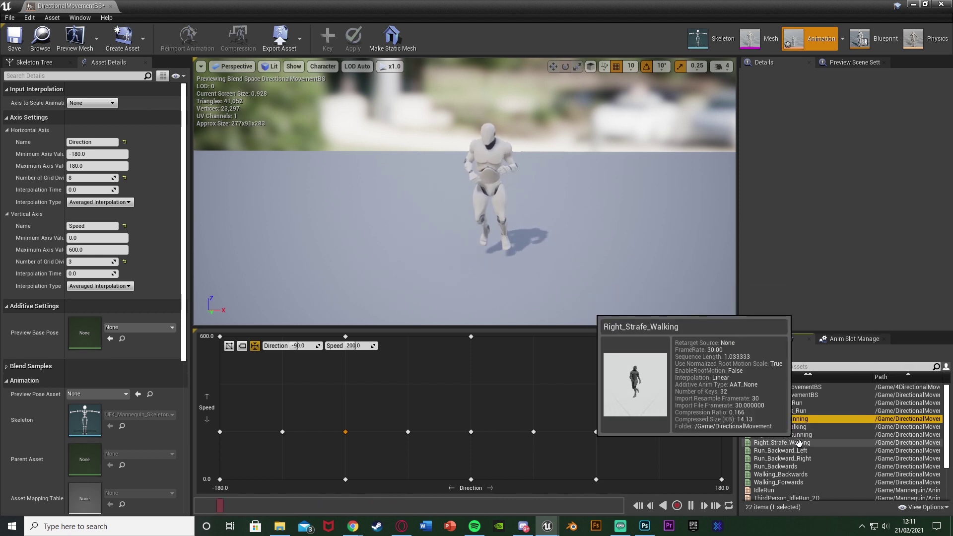
{"action": "left_click_drag", "start_coordinate": [798, 435], "coordinate": [596, 337]}
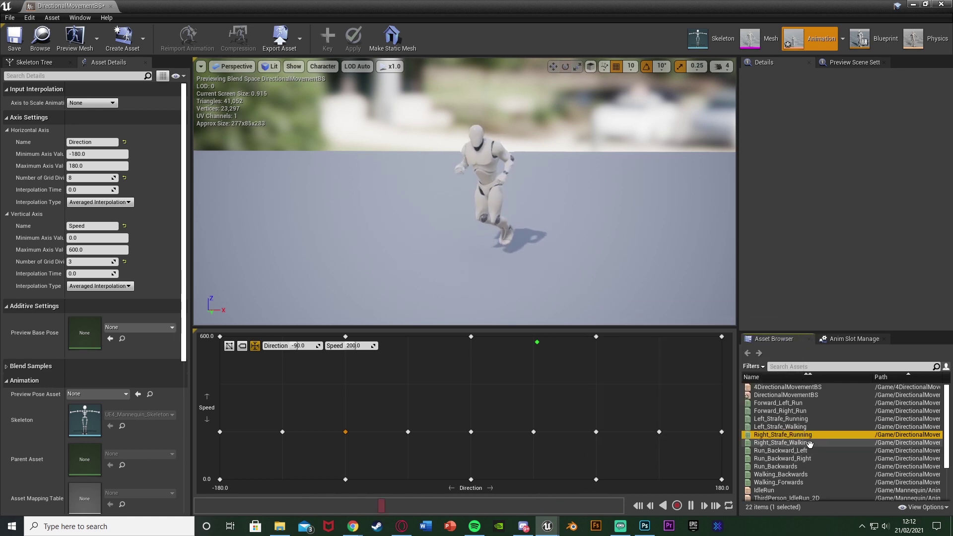
Step: Place Forward_Right_Run at direction 45 and Forward_Left_Run at direction -45, both at speed 600, and save the blend space
{"action": "left_click", "coordinate": [791, 367]}
{"action": "type", "text": "f"}
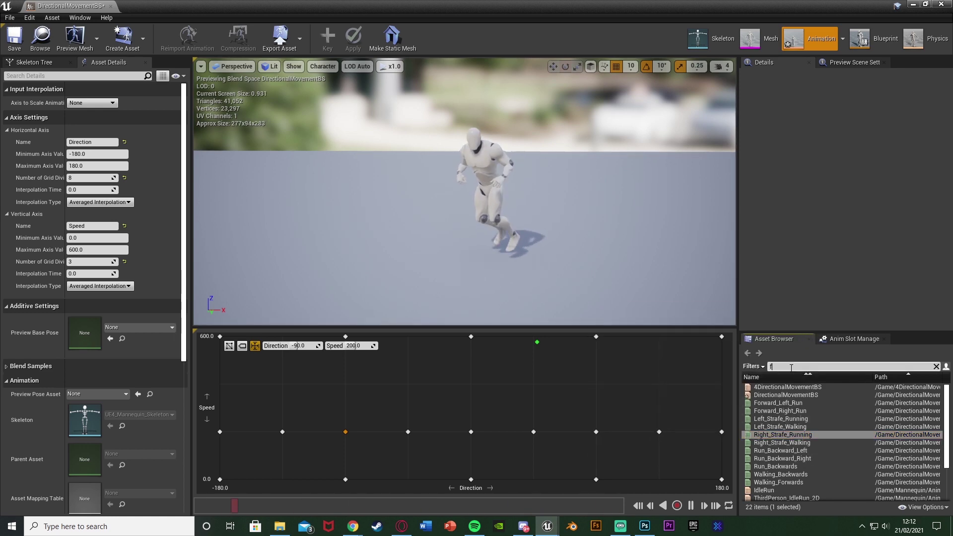
{"action": "type", "text": "or"}
{"action": "left_click_drag", "start_coordinate": [779, 394], "coordinate": [540, 335]}
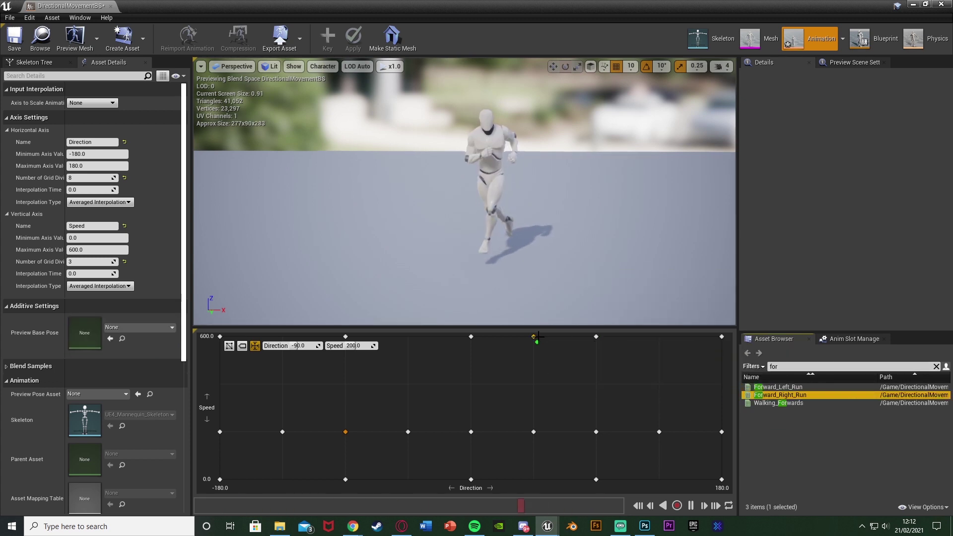
{"action": "left_click_drag", "start_coordinate": [777, 387], "coordinate": [408, 337]}
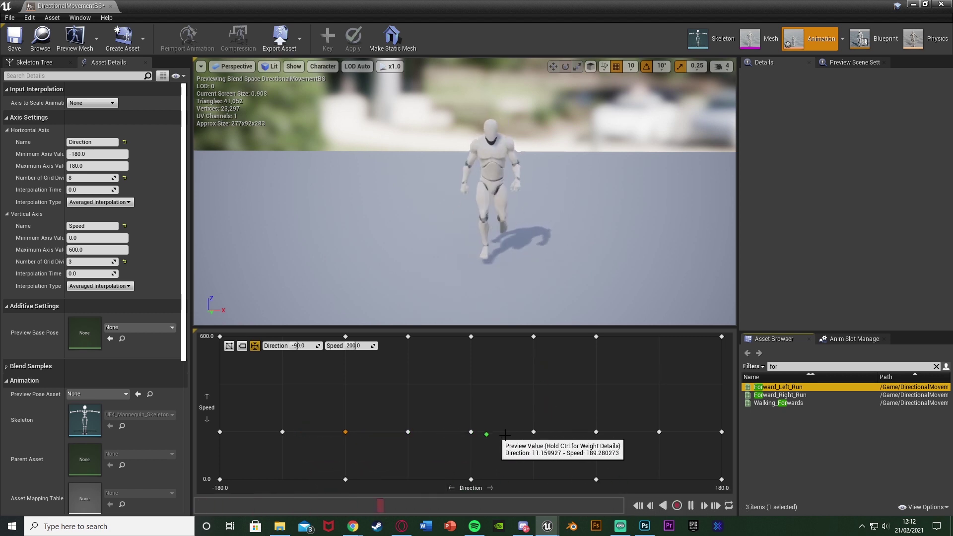
{"action": "left_click", "coordinate": [7, 36]}
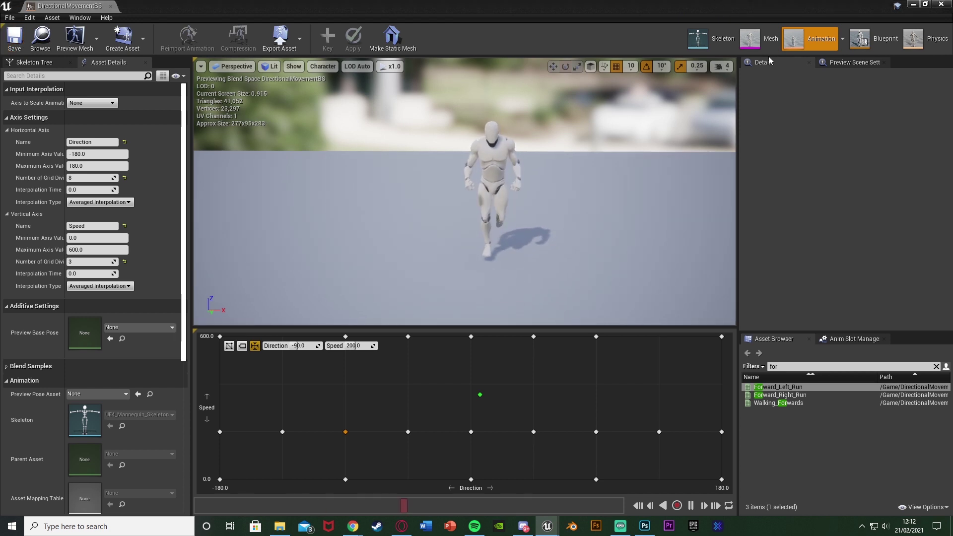
Step: Return to the level editor and open ThirdPerson_AnimBP from the Mannequin Animations folder
{"action": "left_click", "coordinate": [913, 4]}
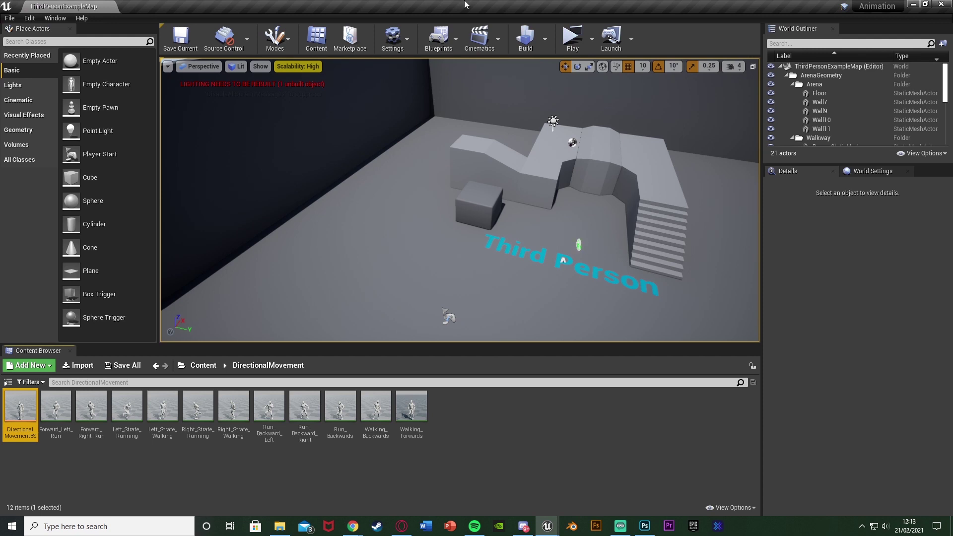
{"action": "left_click", "coordinate": [209, 370]}
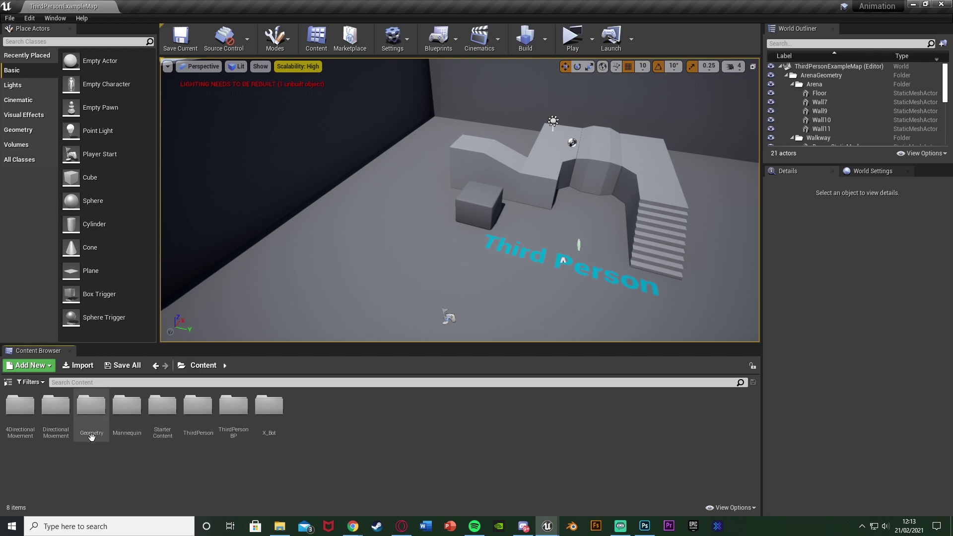
{"action": "double_click", "coordinate": [92, 412]}
{"action": "left_click", "coordinate": [34, 417]}
{"action": "double_click", "coordinate": [34, 417]}
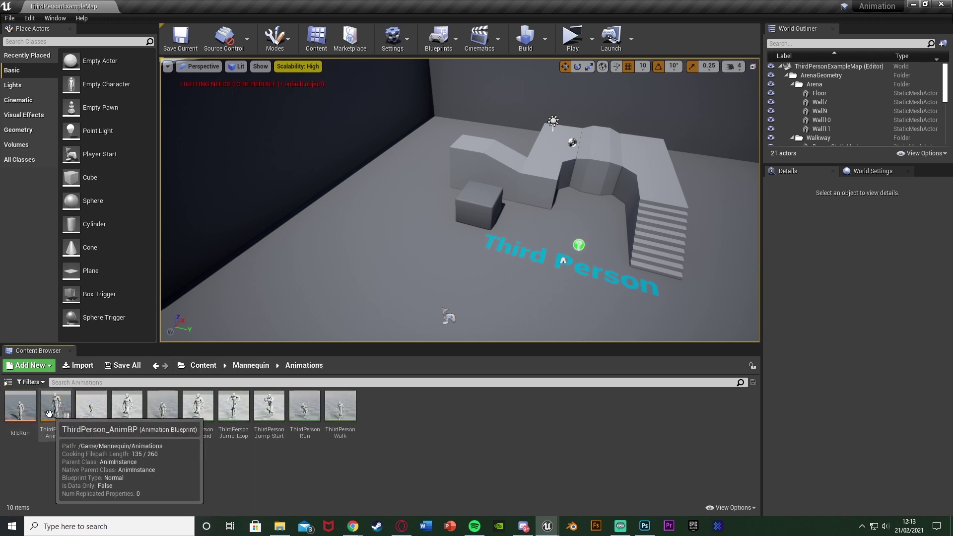
{"action": "double_click", "coordinate": [81, 406]}
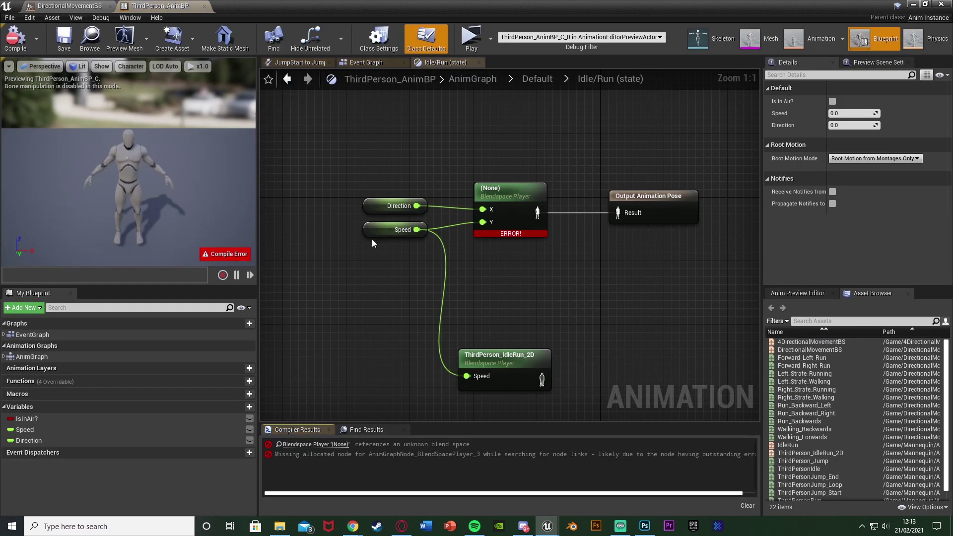
Step: Delete the empty (None) blendspace player and connect ThirdPerson_IdleRun_2D to the Output Animation Pose instead
{"action": "left_click", "coordinate": [520, 233]}
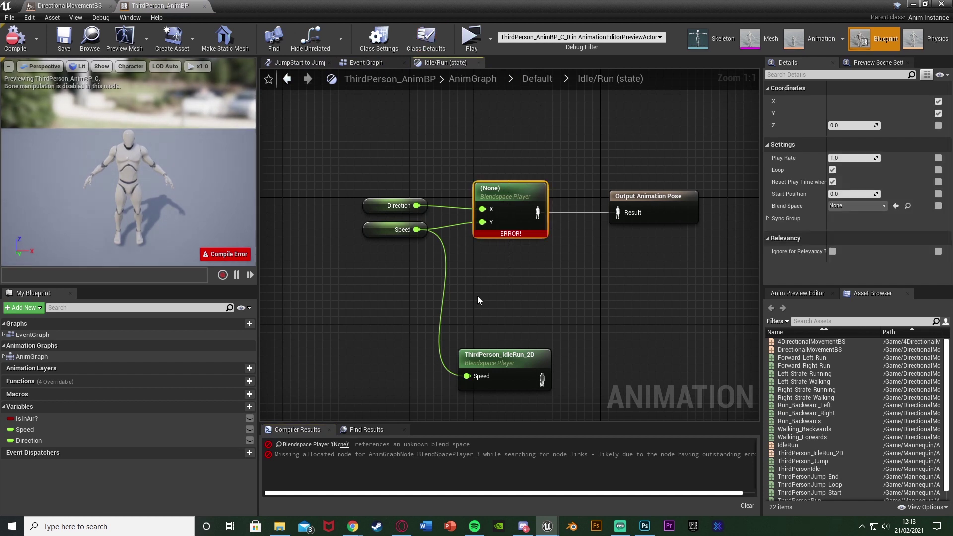
{"action": "key", "text": "Delete"}
{"action": "left_click_drag", "start_coordinate": [487, 366], "coordinate": [489, 215]}
{"action": "left_click_drag", "start_coordinate": [541, 232], "coordinate": [618, 212]}
Step: Delete the Direction node from the Idle/Run state and remove the Direction variable from the blueprint
{"action": "left_click", "coordinate": [397, 206]}
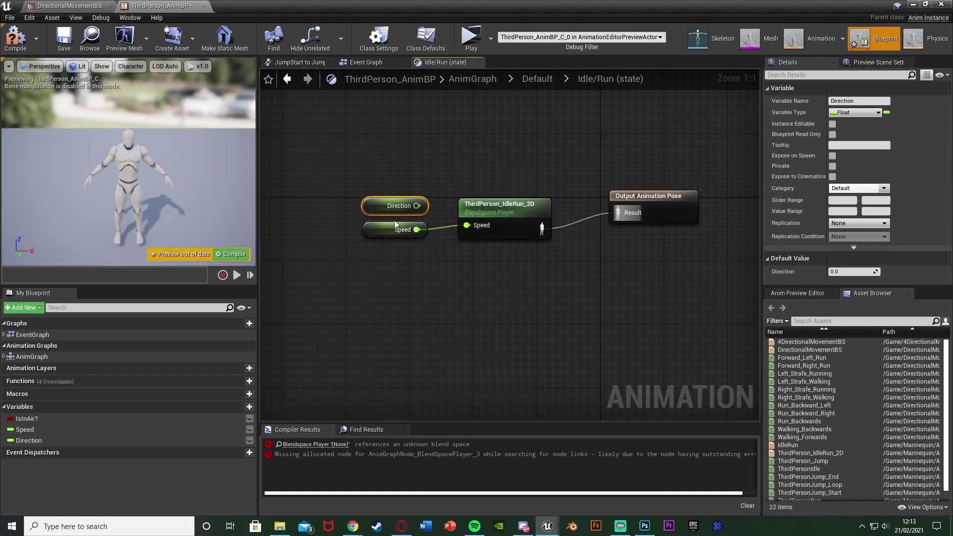
{"action": "key", "text": "Delete"}
{"action": "left_click", "coordinate": [29, 440]}
{"action": "key", "text": "Delete"}
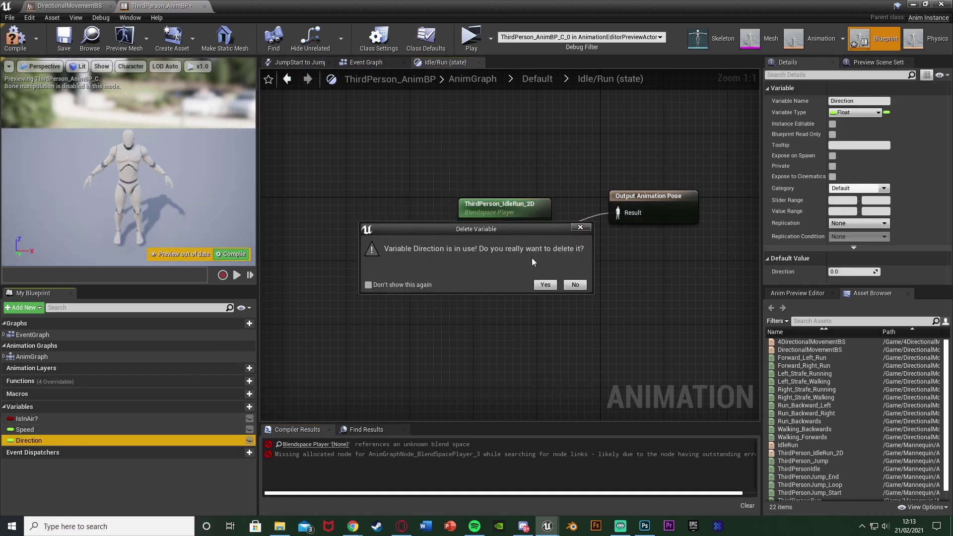
{"action": "left_click", "coordinate": [544, 284]}
Step: Go up to the AnimGraph and reopen the Idle/Run state through the Default state machine
{"action": "left_click", "coordinate": [539, 80]}
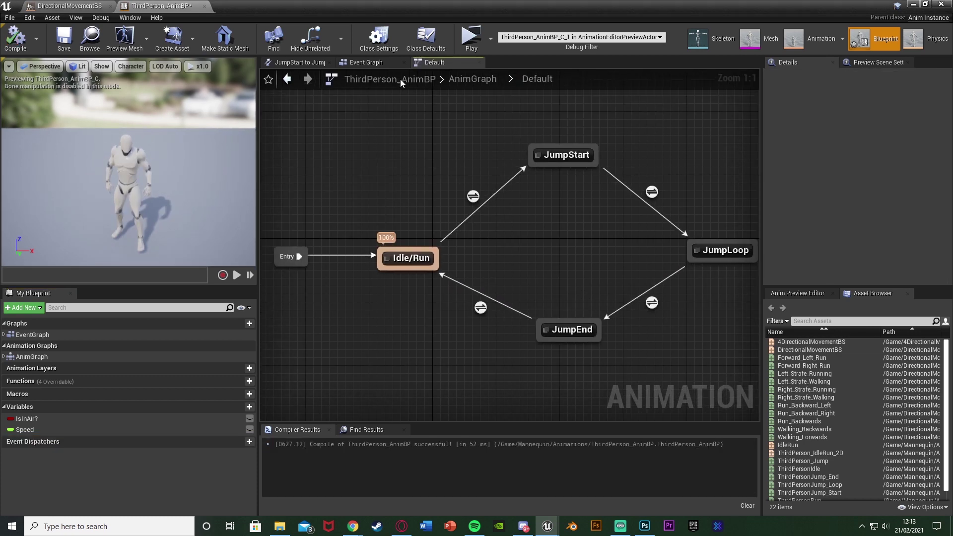
{"action": "left_click", "coordinate": [481, 83]}
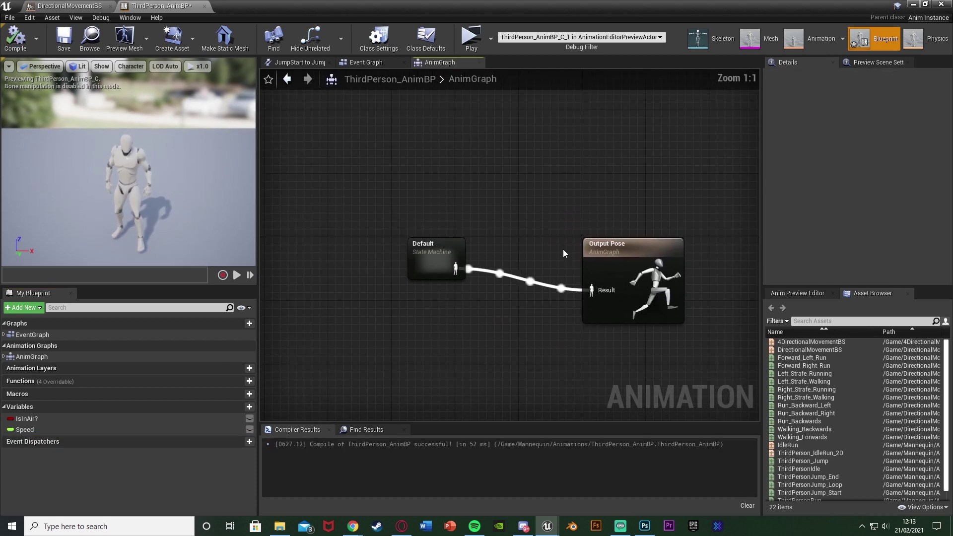
{"action": "double_click", "coordinate": [445, 275]}
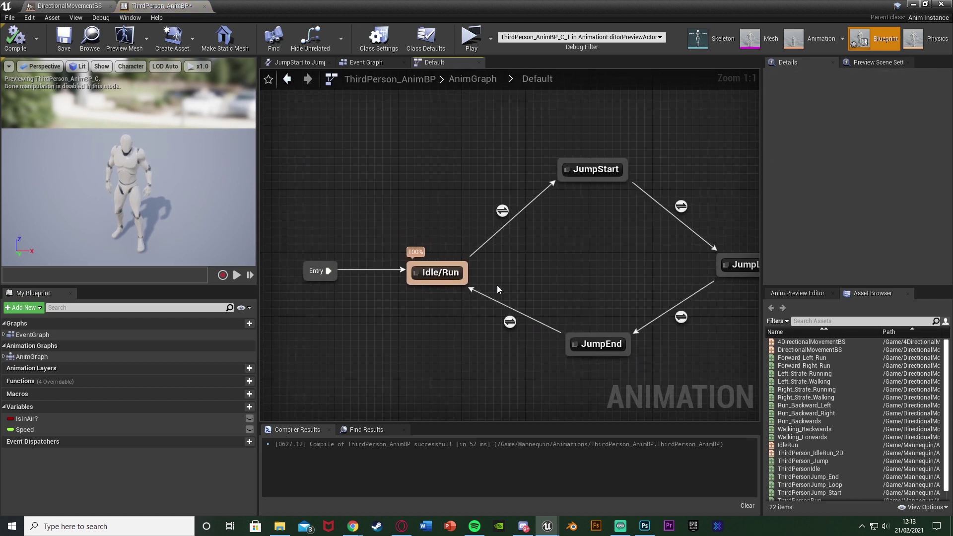
{"action": "double_click", "coordinate": [433, 273]}
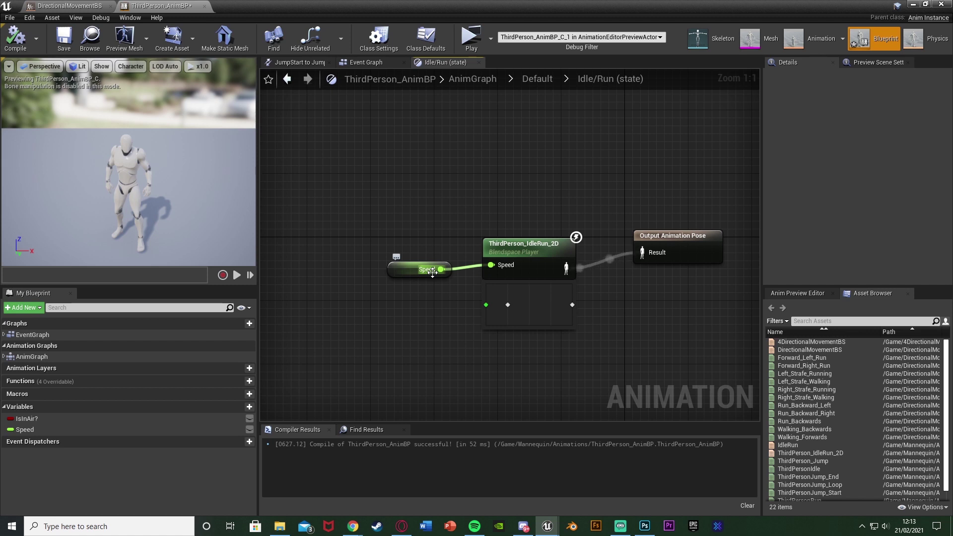
Step: Delete the ThirdPerson_IdleRun_2D blendspace player from the Idle/Run state
{"action": "left_click", "coordinate": [551, 285]}
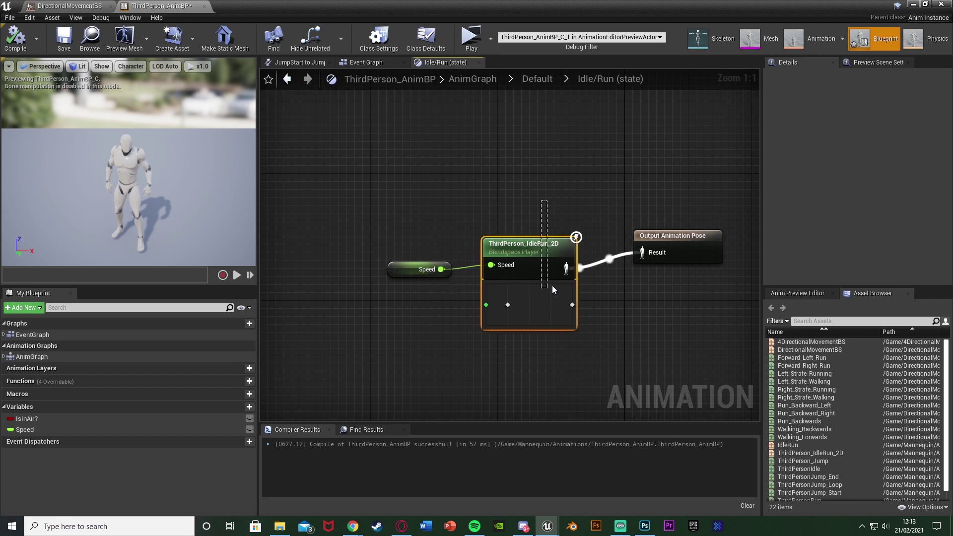
{"action": "left_click", "coordinate": [630, 317]}
{"action": "right_click_drag", "start_coordinate": [701, 365], "coordinate": [632, 341]}
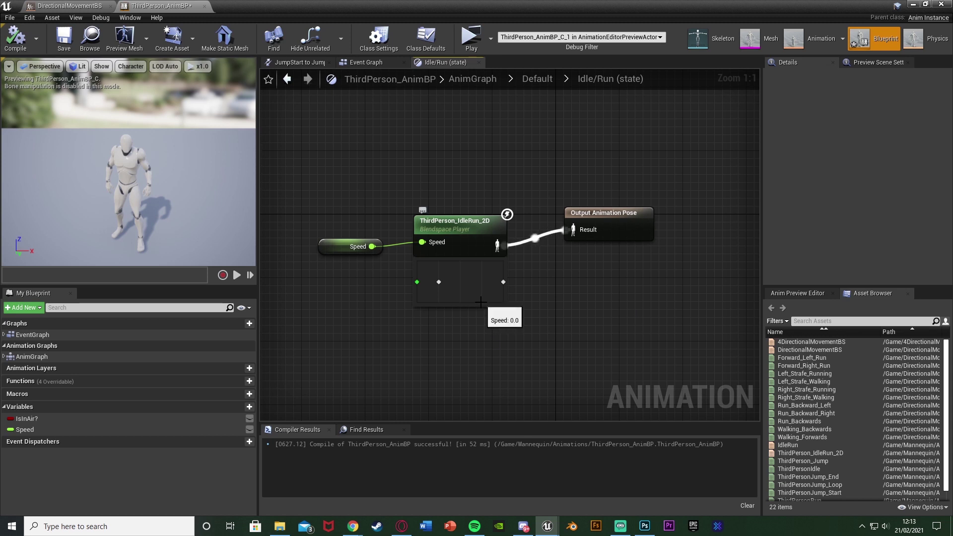
{"action": "left_click_drag", "start_coordinate": [487, 354], "coordinate": [472, 166]}
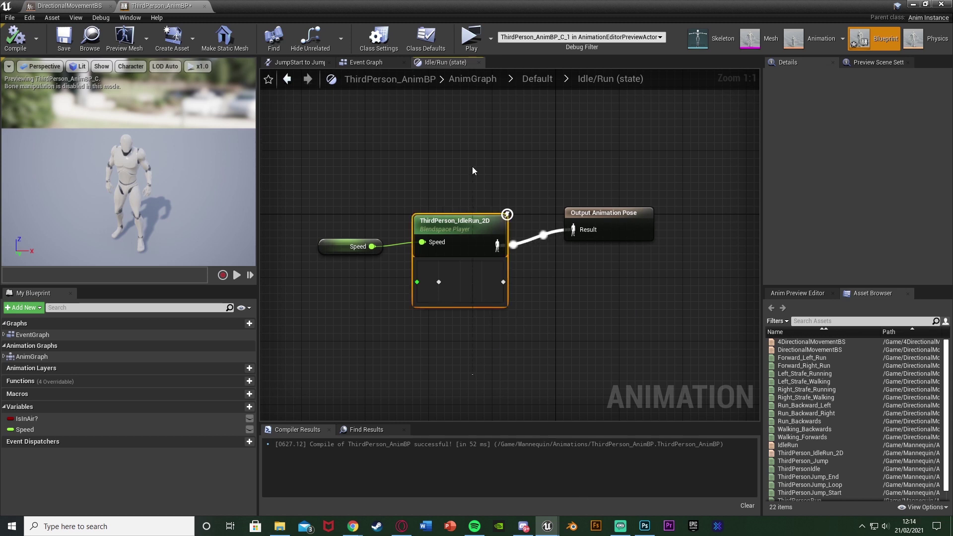
{"action": "key", "text": "Delete"}
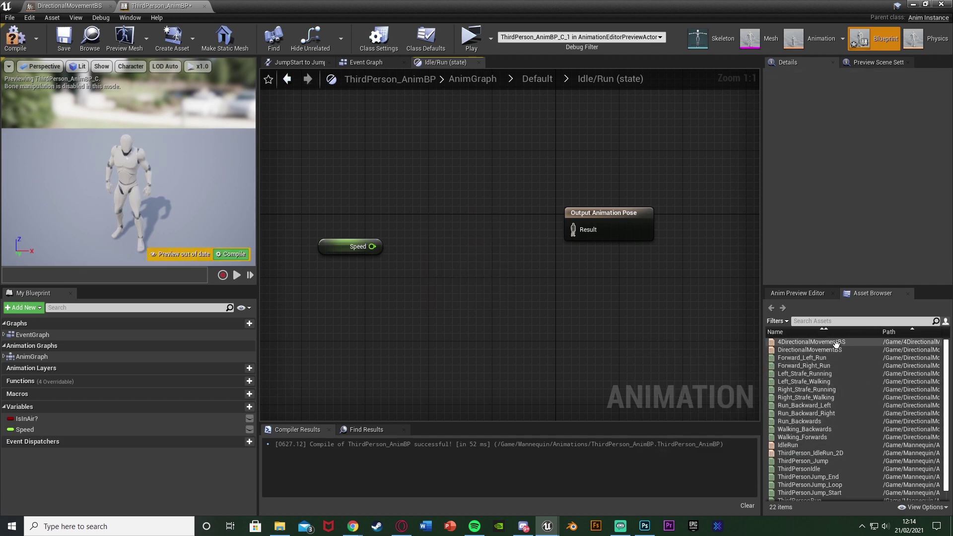
{"action": "left_click_drag", "start_coordinate": [801, 357], "coordinate": [449, 231]}
{"action": "left_click_drag", "start_coordinate": [510, 238], "coordinate": [574, 230]}
{"action": "key", "text": "Delete"}
Step: Add DirectionalMovementBS to the Idle/Run state and connect it to the Output Animation Pose
{"action": "left_click_drag", "start_coordinate": [809, 350], "coordinate": [454, 216]}
{"action": "left_click_drag", "start_coordinate": [537, 246], "coordinate": [578, 233]}
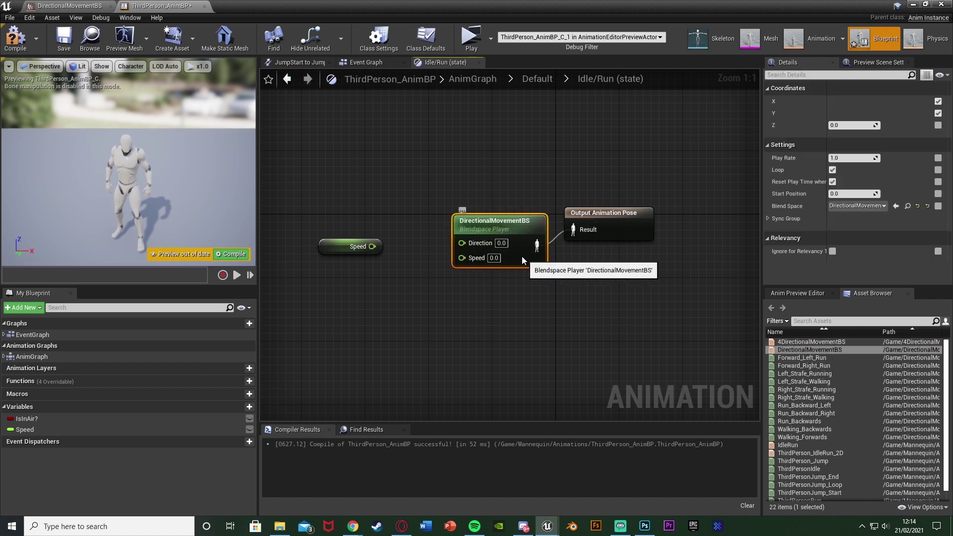
{"action": "left_click_drag", "start_coordinate": [523, 260], "coordinate": [507, 244]}
Step: Connect the Speed variable to the Speed input of DirectionalMovementBS and align the Speed node with it
{"action": "left_click_drag", "start_coordinate": [371, 246], "coordinate": [446, 241]}
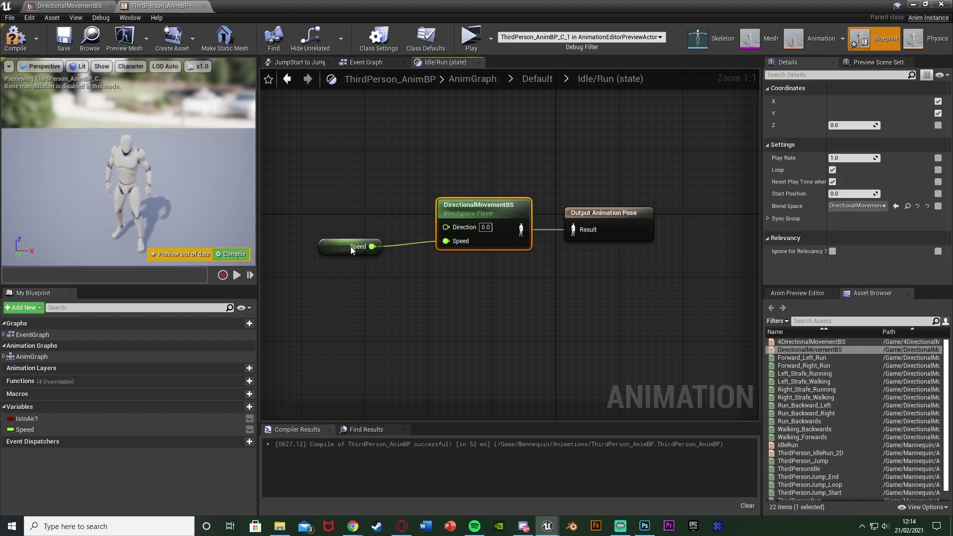
{"action": "key", "text": "ctrl+z"}
{"action": "left_click_drag", "start_coordinate": [371, 246], "coordinate": [449, 246]}
{"action": "left_click_drag", "start_coordinate": [323, 248], "coordinate": [351, 263]}
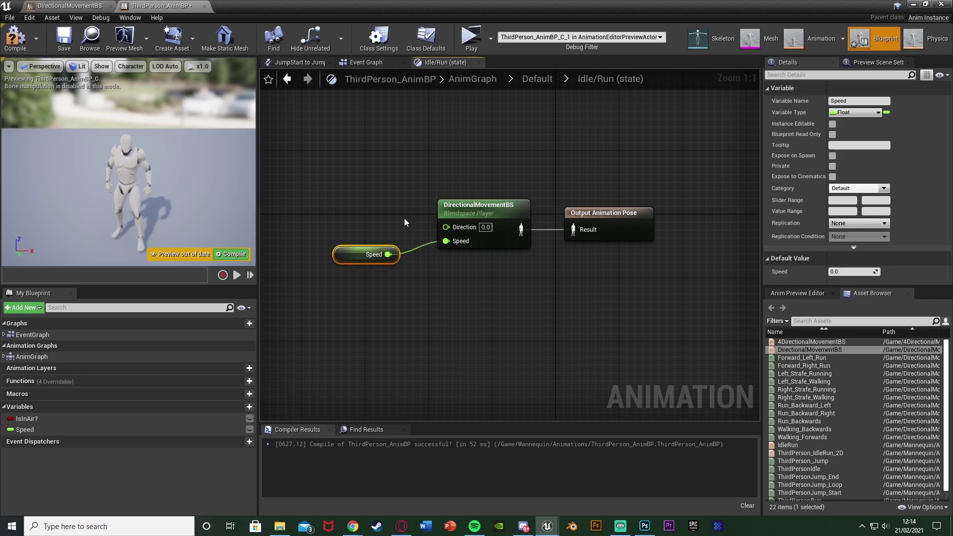
Step: Add a Calculate Direction node below the 'Setting Speed' section of the Event Graph
{"action": "left_click", "coordinate": [367, 63]}
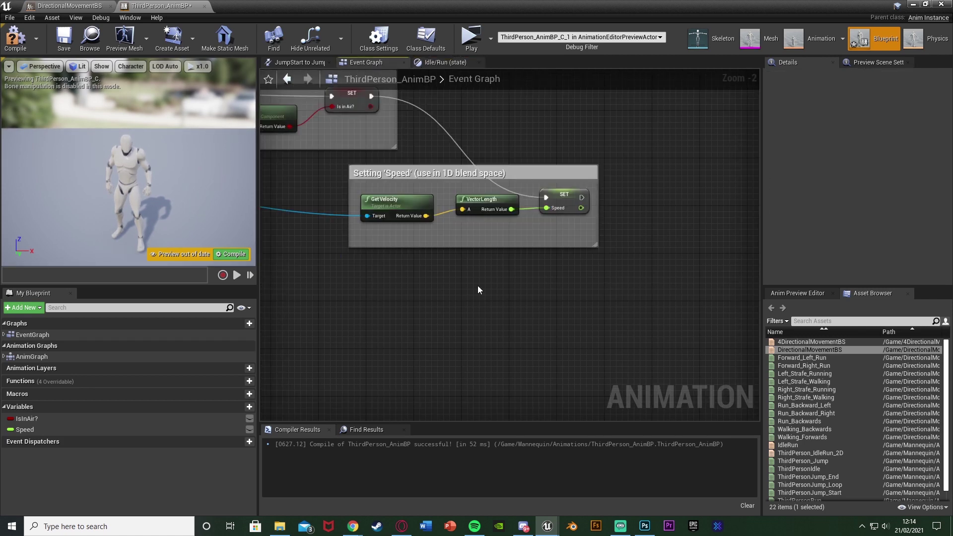
{"action": "scroll", "coordinate": [478, 290], "scroll_direction": "down", "scroll_amount": 4}
{"action": "scroll", "coordinate": [422, 268], "scroll_direction": "up", "scroll_amount": 5}
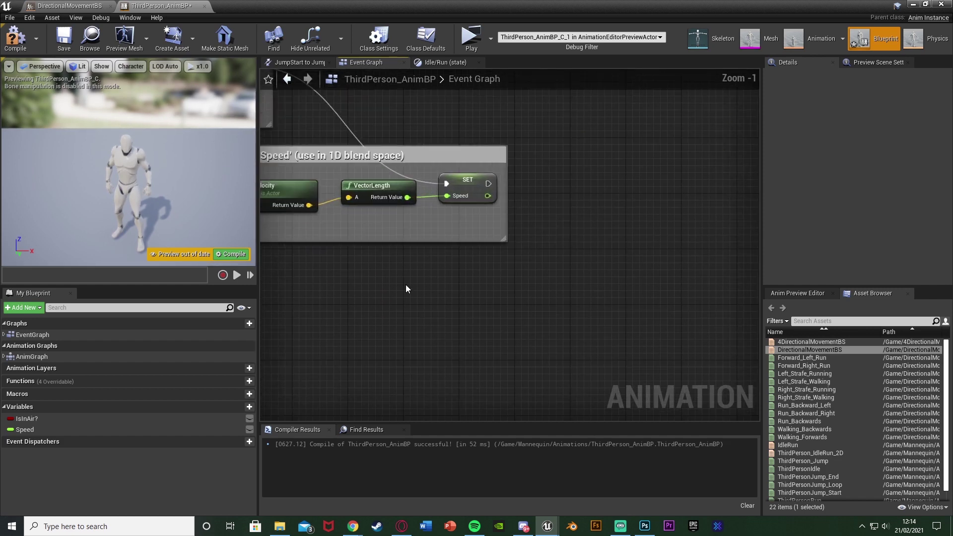
{"action": "right_click", "coordinate": [396, 299]}
{"action": "type", "text": "cal"}
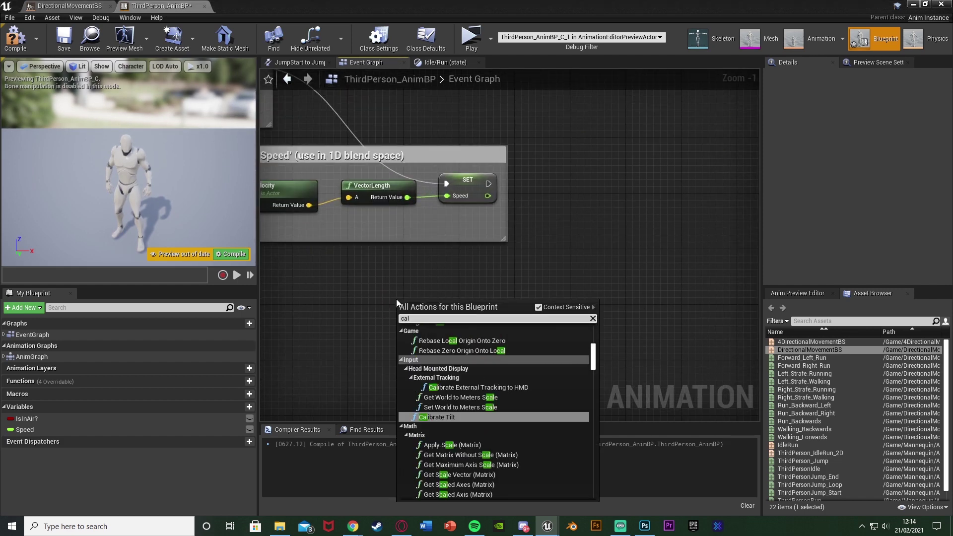
{"action": "type", "text": "culate"}
{"action": "key", "text": "Return"}
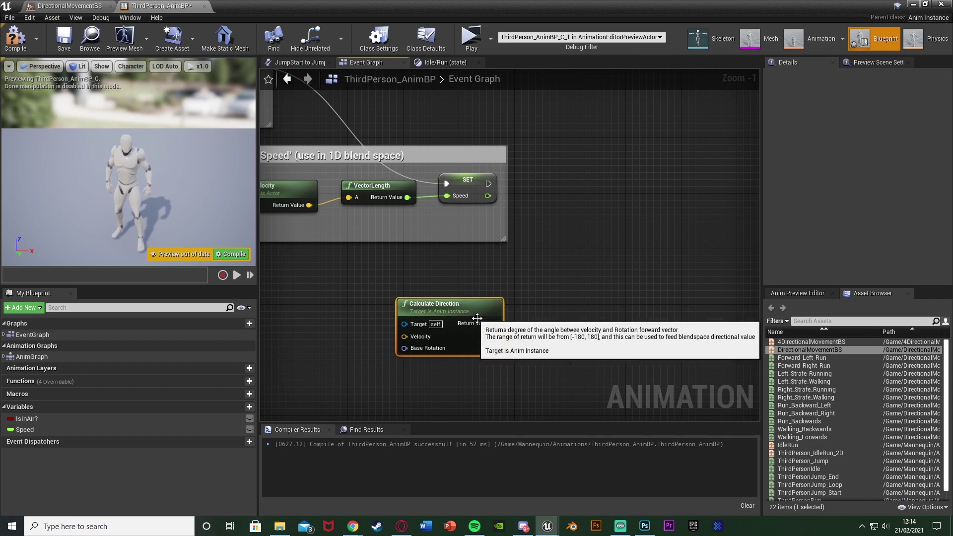
Step: Promote Calculate Direction's return value to a variable named Direction and connect its Set node's execution after Set Speed
{"action": "right_click", "coordinate": [493, 324]}
{"action": "left_click", "coordinate": [514, 336]}
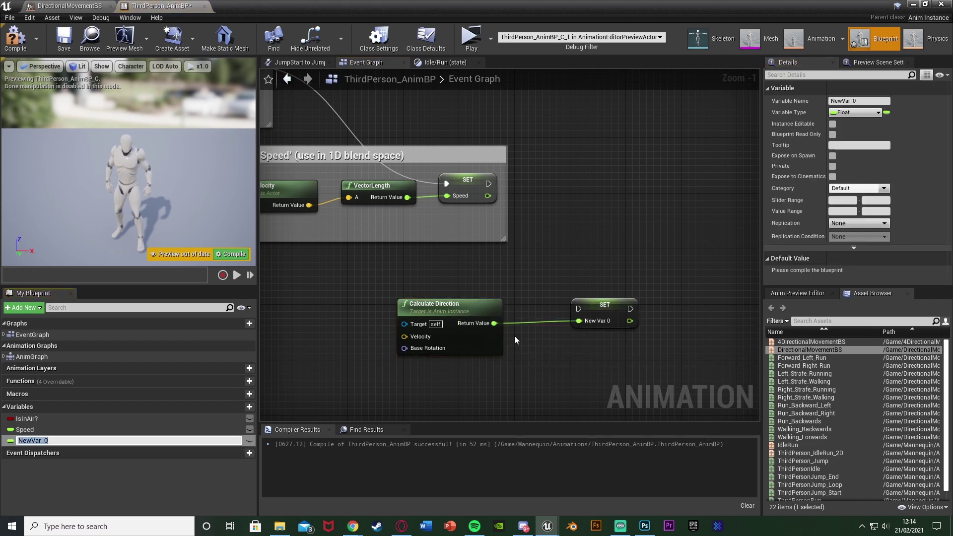
{"action": "type", "text": "Direction"}
{"action": "key", "text": "Return"}
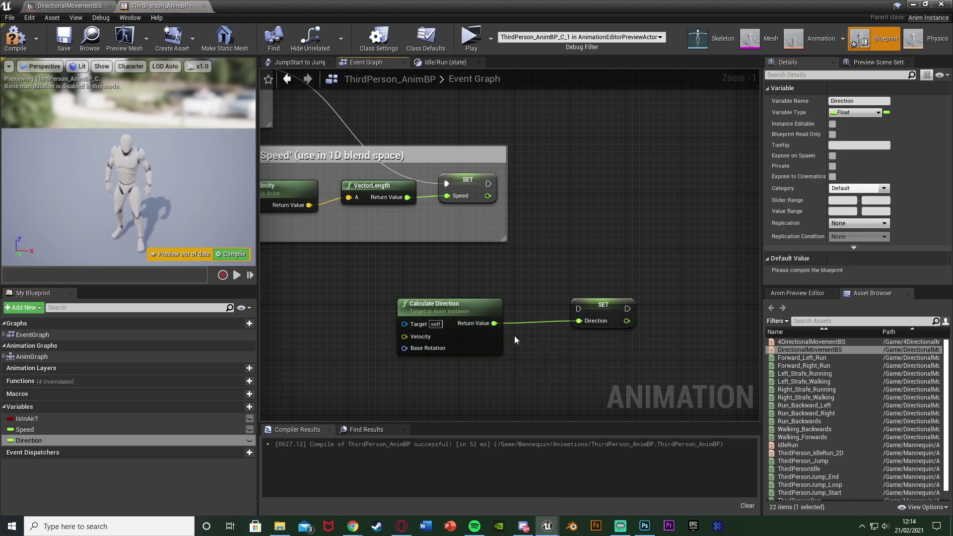
{"action": "left_click_drag", "start_coordinate": [577, 309], "coordinate": [489, 183]}
{"action": "left_click_drag", "start_coordinate": [608, 306], "coordinate": [642, 305]}
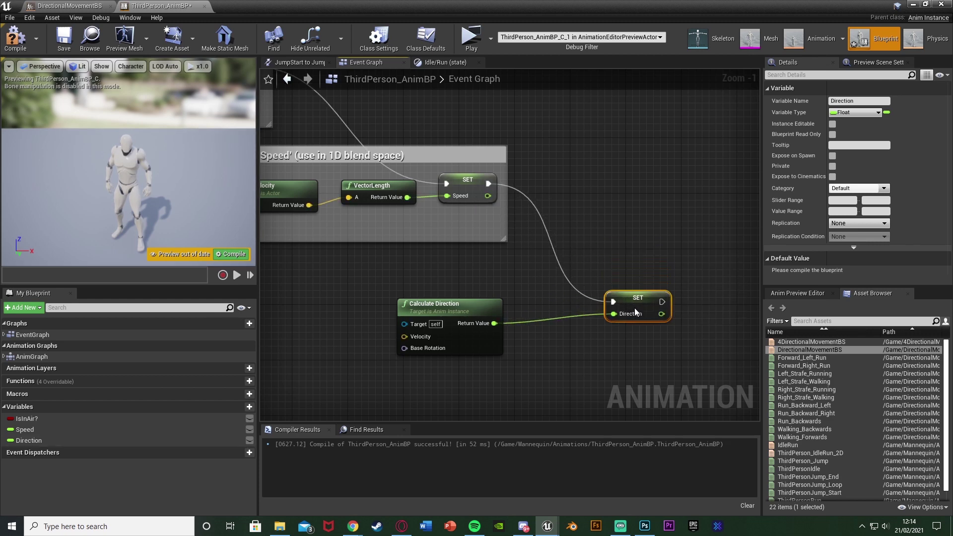
Step: Connect the existing Get Velocity return value to the Velocity input of Calculate Direction
{"action": "scroll", "coordinate": [506, 266], "scroll_direction": "down", "scroll_amount": 2}
{"action": "right_click_drag", "start_coordinate": [507, 265], "coordinate": [734, 289]}
{"action": "right_click_drag", "start_coordinate": [318, 224], "coordinate": [266, 121]}
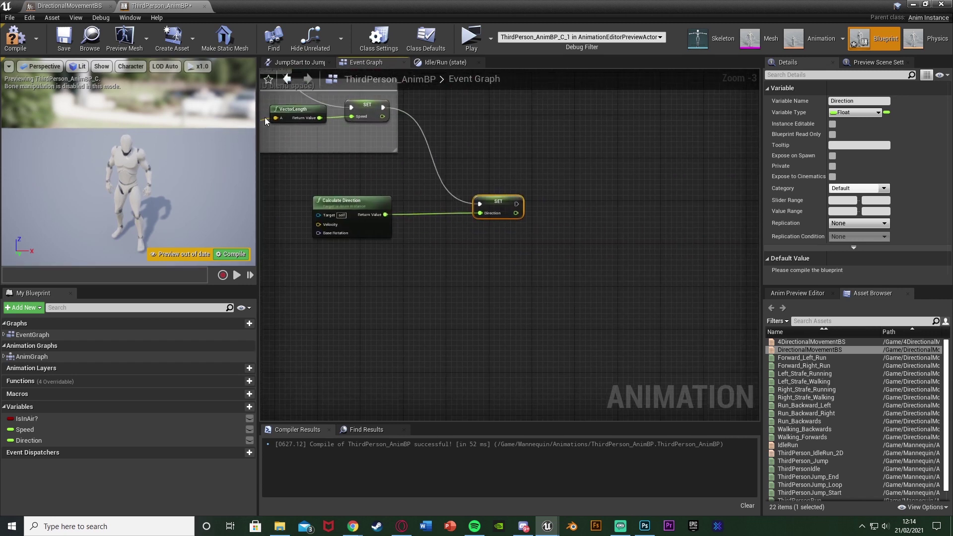
{"action": "right_click_drag", "start_coordinate": [389, 220], "coordinate": [563, 259]}
{"action": "scroll", "coordinate": [563, 259], "scroll_direction": "up", "scroll_amount": 2}
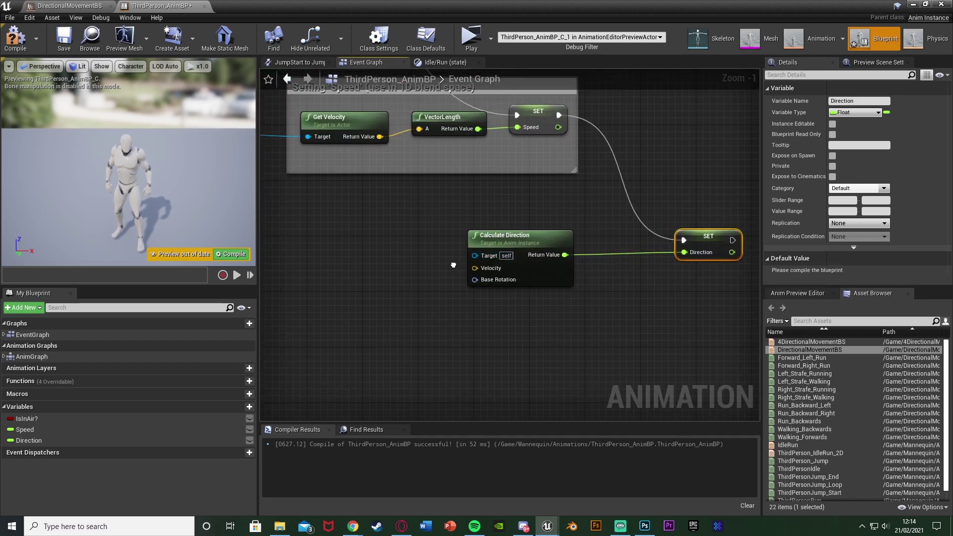
{"action": "right_click_drag", "start_coordinate": [451, 263], "coordinate": [477, 303]}
{"action": "left_click_drag", "start_coordinate": [364, 169], "coordinate": [472, 302]}
{"action": "right_click_drag", "start_coordinate": [441, 239], "coordinate": [579, 267]}
{"action": "scroll", "coordinate": [654, 258], "scroll_direction": "down", "scroll_amount": 3}
{"action": "left_click_drag", "start_coordinate": [392, 181], "coordinate": [636, 314]}
{"action": "type", "text": "get veloc"}
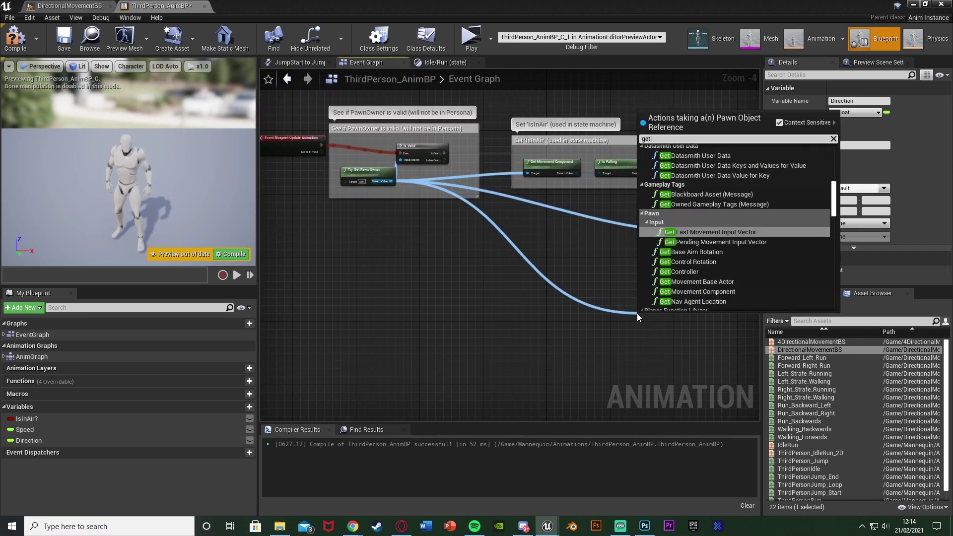
{"action": "key", "text": "Return"}
{"action": "right_click_drag", "start_coordinate": [637, 314], "coordinate": [423, 246]}
{"action": "scroll", "coordinate": [422, 247], "scroll_direction": "up", "scroll_amount": 4}
{"action": "left_click_drag", "start_coordinate": [468, 312], "coordinate": [502, 248]}
{"action": "key", "text": "Delete"}
Step: Add a GetActorRotation node fed by Try Get Pawn Owner's return value, placed near Calculate Direction
{"action": "right_click_drag", "start_coordinate": [502, 249], "coordinate": [357, 294]}
{"action": "scroll", "coordinate": [467, 263], "scroll_direction": "down", "scroll_amount": 3}
{"action": "right_click_drag", "start_coordinate": [466, 266], "coordinate": [759, 300]}
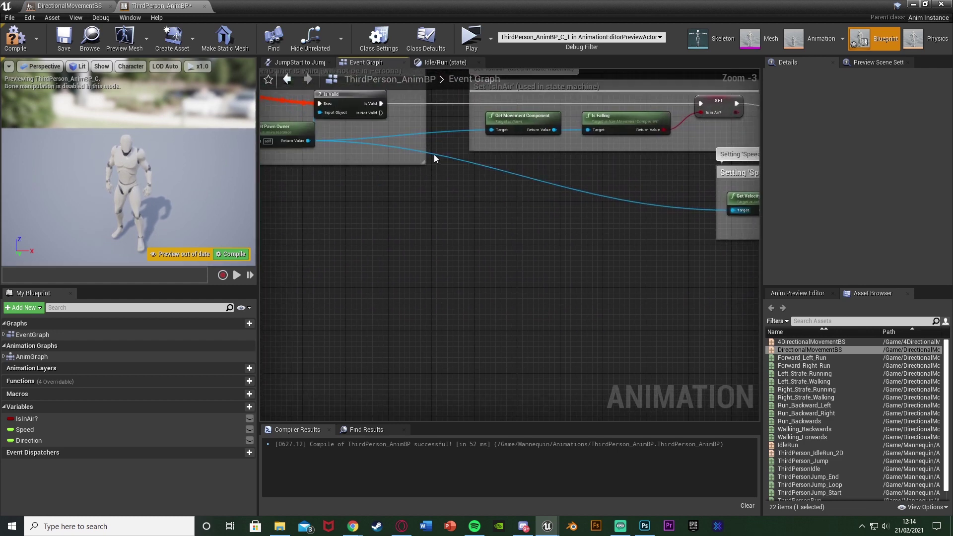
{"action": "left_click_drag", "start_coordinate": [308, 141], "coordinate": [577, 319]}
{"action": "type", "text": "get acto"}
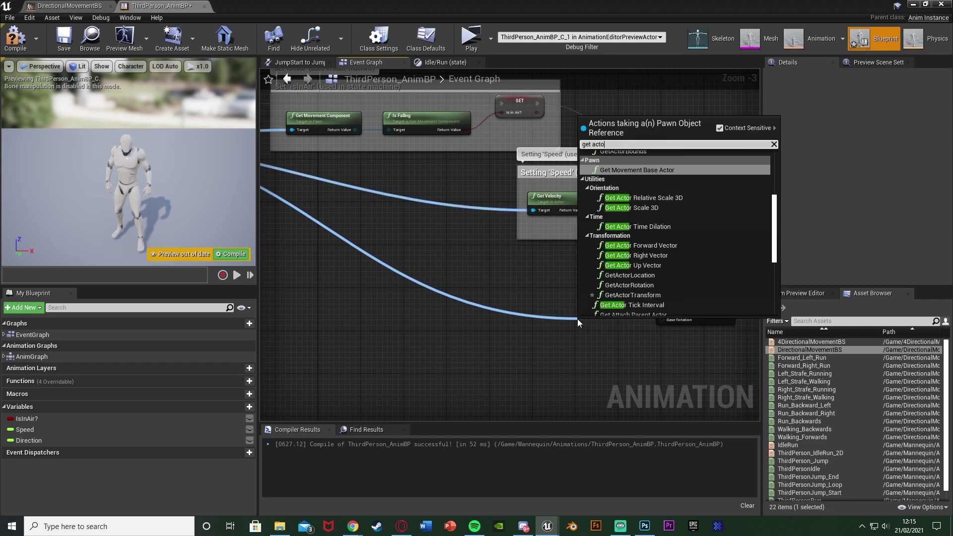
{"action": "type", "text": "r rottat"}
{"action": "key", "text": "BackSpace"}
{"action": "key", "text": "BackSpace"}
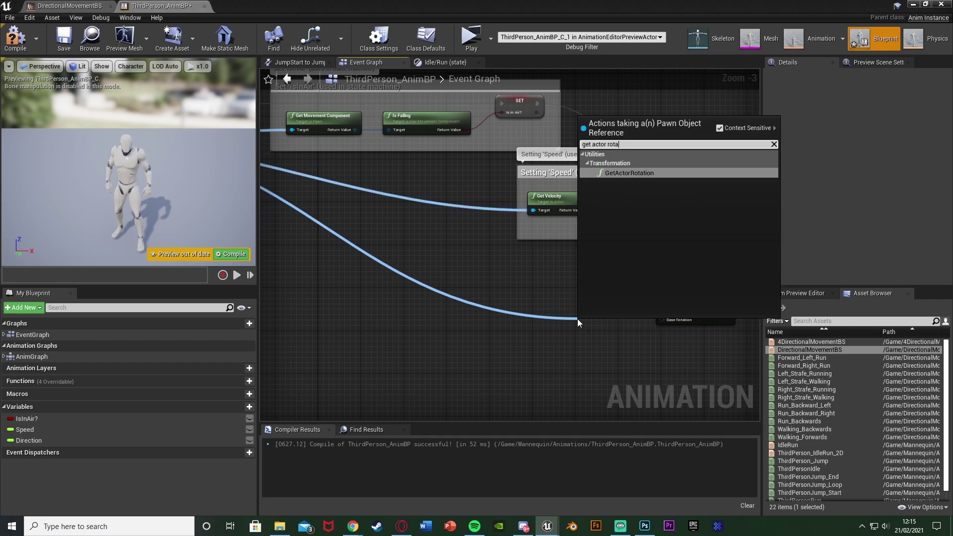
{"action": "key", "text": "Return"}
{"action": "scroll", "coordinate": [576, 319], "scroll_direction": "up", "scroll_amount": 3}
{"action": "right_click_drag", "start_coordinate": [576, 318], "coordinate": [451, 269]}
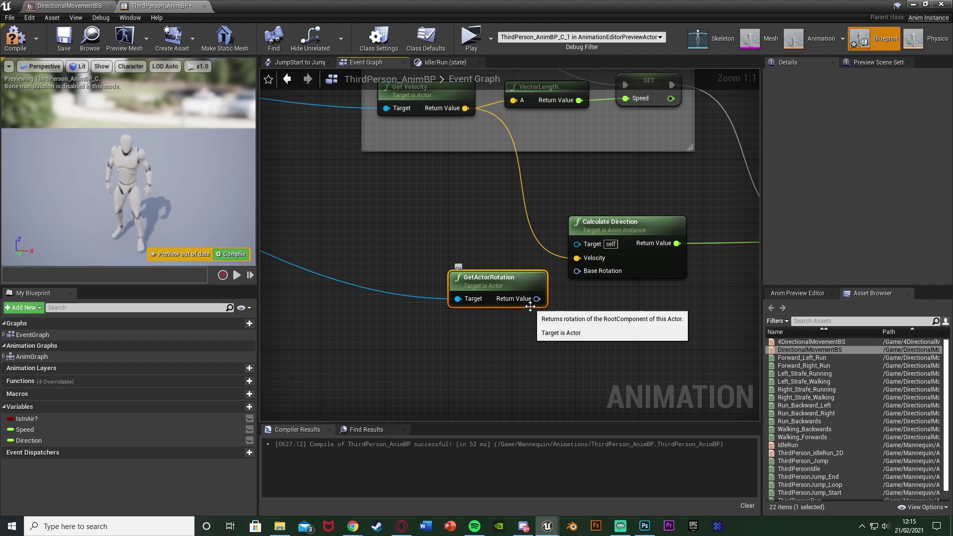
Step: Connect GetActorRotation's return value to Calculate Direction's Base Rotation input, and compile and save the animation blueprint
{"action": "left_click_drag", "start_coordinate": [526, 305], "coordinate": [592, 276]}
{"action": "scroll", "coordinate": [511, 304], "scroll_direction": "down", "scroll_amount": 2}
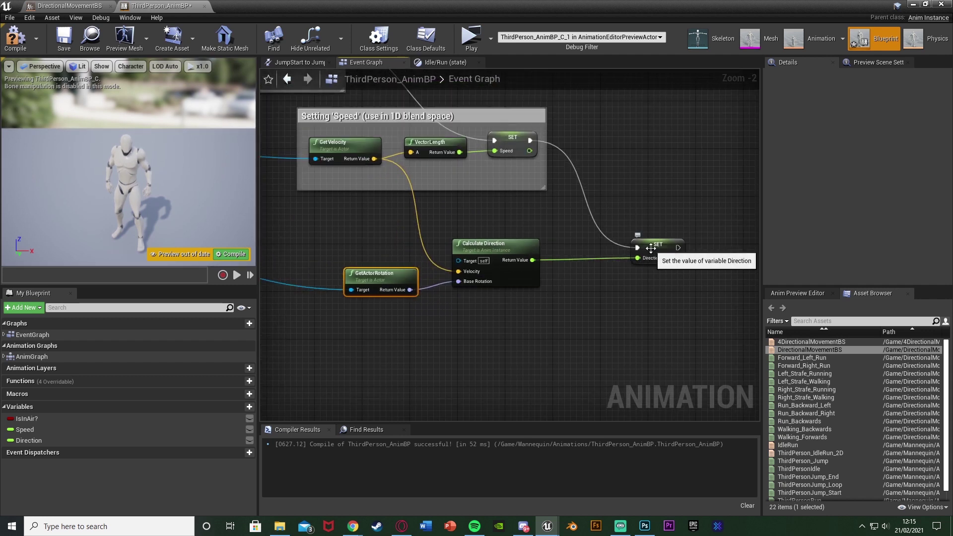
{"action": "left_click", "coordinate": [15, 37]}
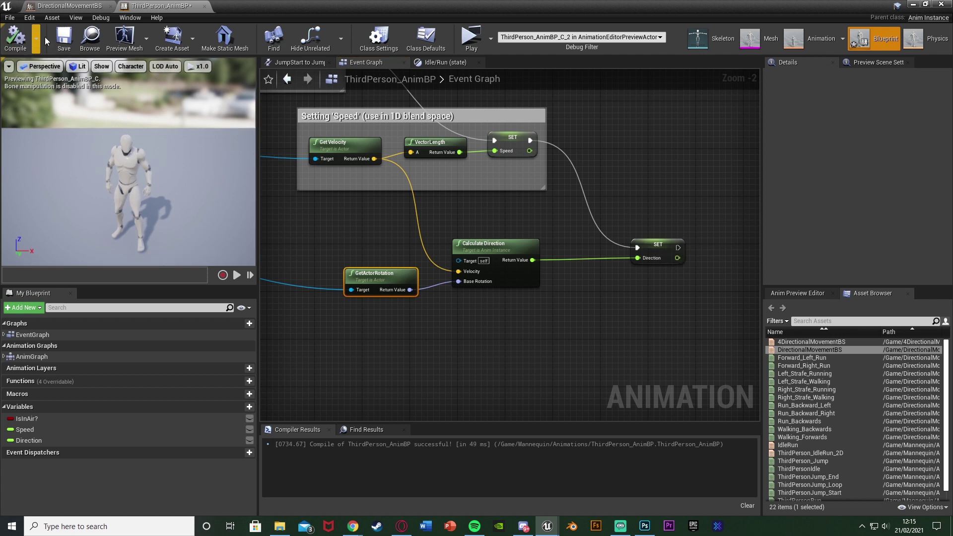
{"action": "left_click", "coordinate": [63, 39]}
Step: In the Idle/Run state, connect the Direction variable to DirectionalMovementBS's Direction input with the variable nodes aligned, and compile and save
{"action": "left_click", "coordinate": [446, 62]}
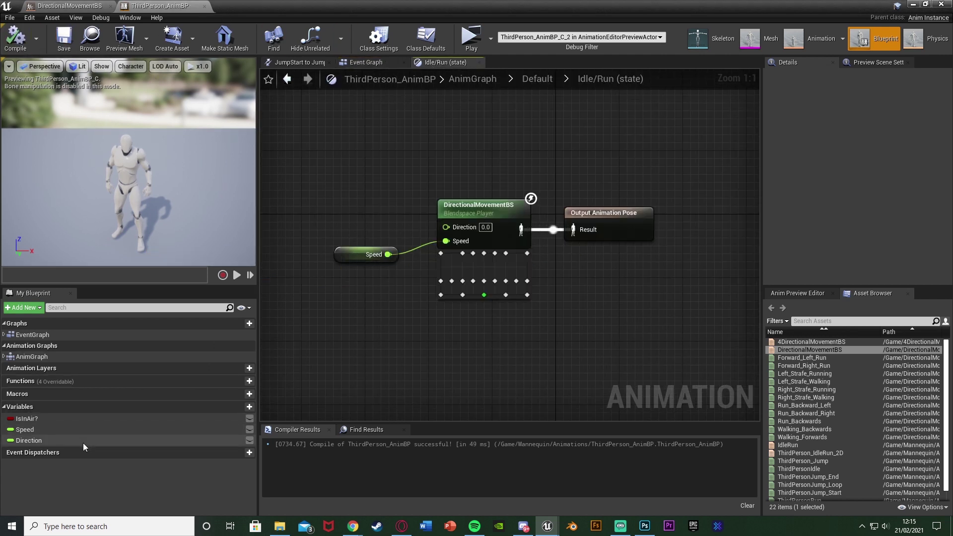
{"action": "left_click_drag", "start_coordinate": [29, 440], "coordinate": [451, 229]}
{"action": "left_click", "coordinate": [370, 217]}
{"action": "left_click_drag", "start_coordinate": [359, 219], "coordinate": [351, 219]}
{"action": "left_click_drag", "start_coordinate": [361, 303], "coordinate": [350, 251]}
{"action": "left_click", "coordinate": [440, 313]}
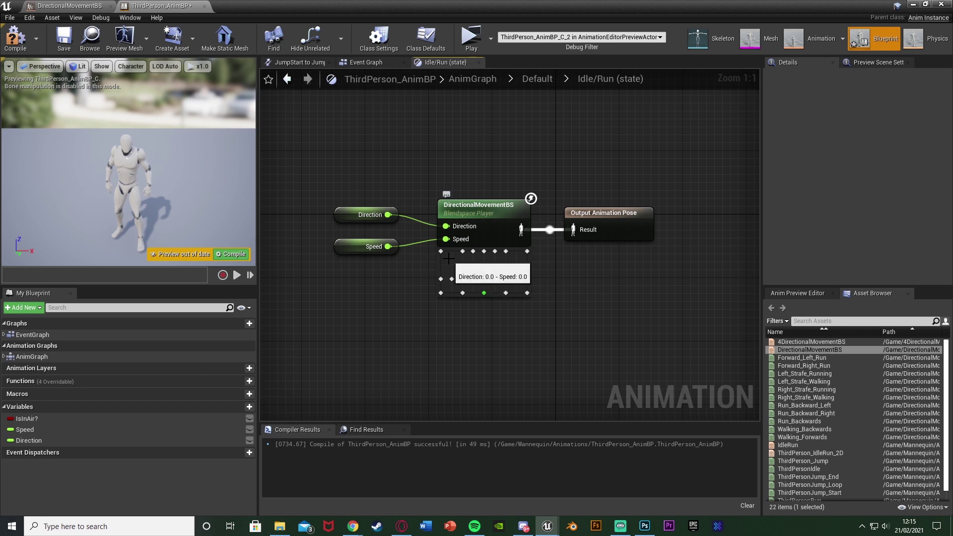
{"action": "left_click", "coordinate": [16, 37]}
{"action": "left_click", "coordinate": [70, 40]}
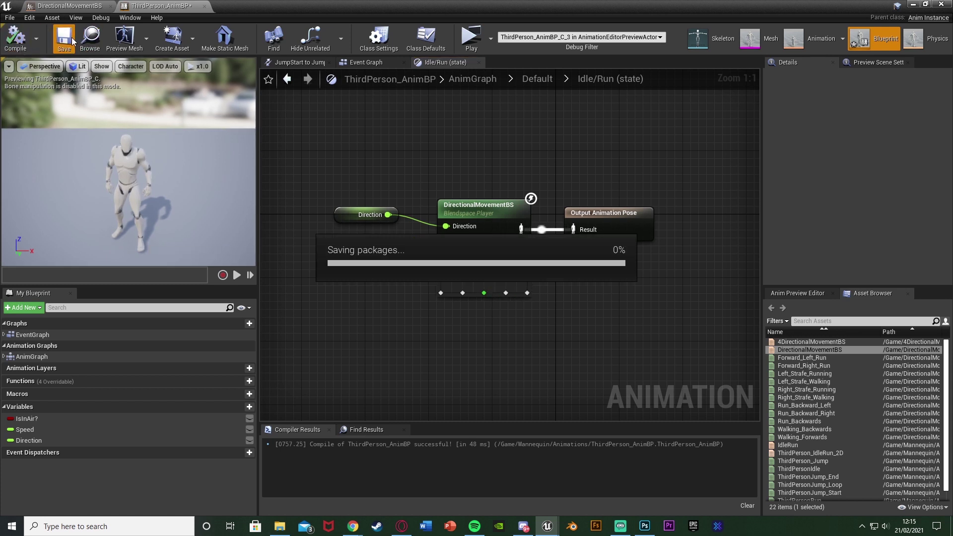
Step: Open the ThirdPersonCharacter blueprint from the Content/ThirdPersonBP/Blueprints folder
{"action": "left_click", "coordinate": [913, 4]}
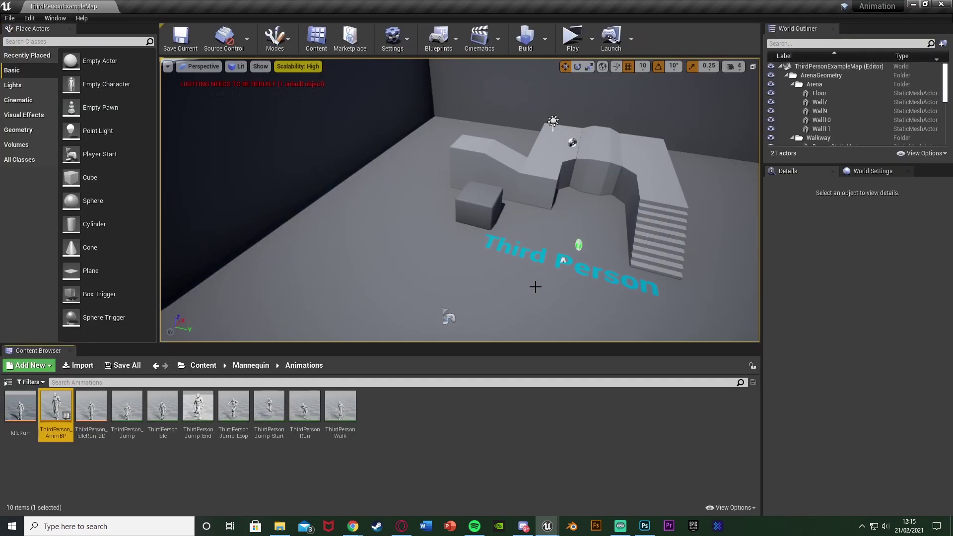
{"action": "left_click", "coordinate": [208, 368]}
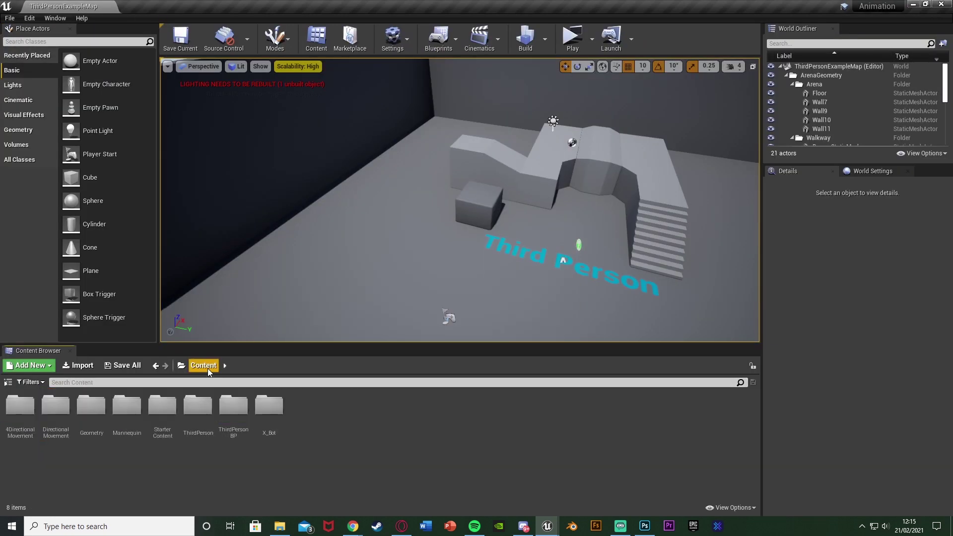
{"action": "double_click", "coordinate": [234, 404]}
{"action": "double_click", "coordinate": [20, 406]}
{"action": "double_click", "coordinate": [20, 406]}
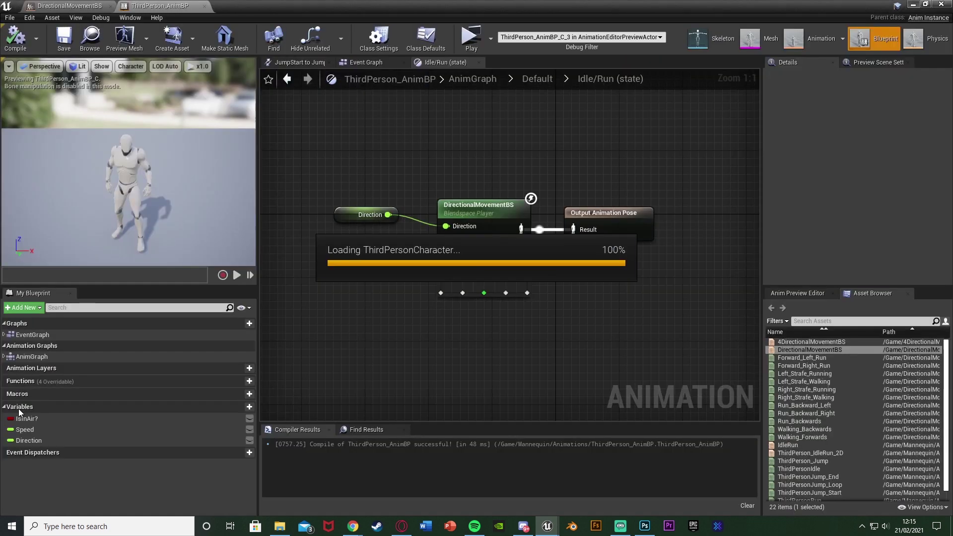
Step: Examine the Left Shift nodes that set Max Walk Speed in the character's Event Graph
{"action": "scroll", "coordinate": [506, 317], "scroll_direction": "up", "scroll_amount": 4}
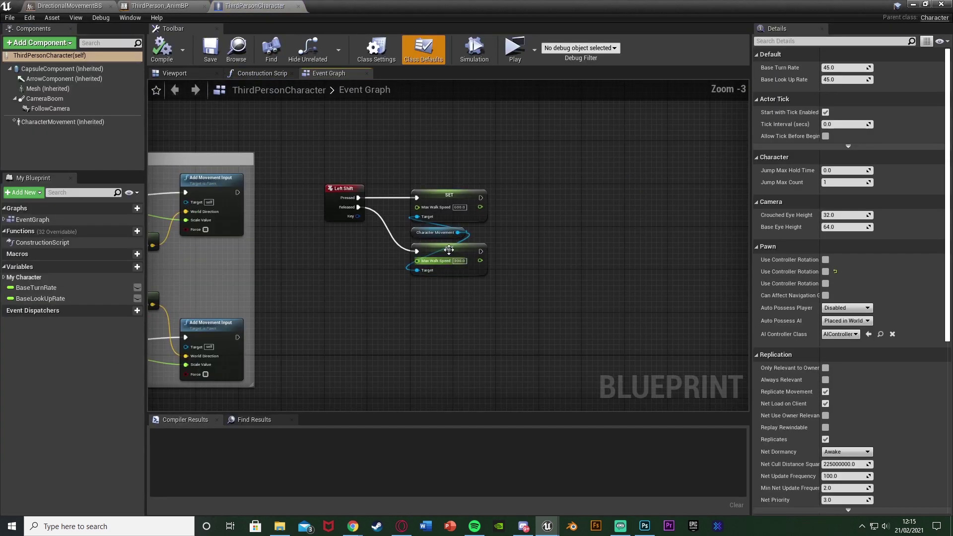
{"action": "left_click_drag", "start_coordinate": [319, 155], "coordinate": [496, 281]}
{"action": "left_click", "coordinate": [375, 170]}
{"action": "scroll", "coordinate": [420, 282], "scroll_direction": "up", "scroll_amount": 2}
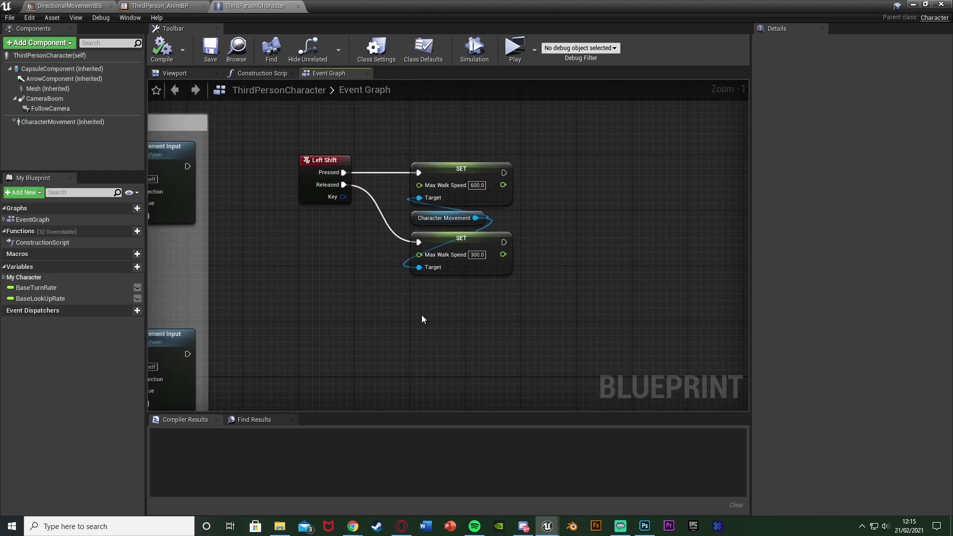
{"action": "right_click_drag", "start_coordinate": [328, 301], "coordinate": [331, 319]}
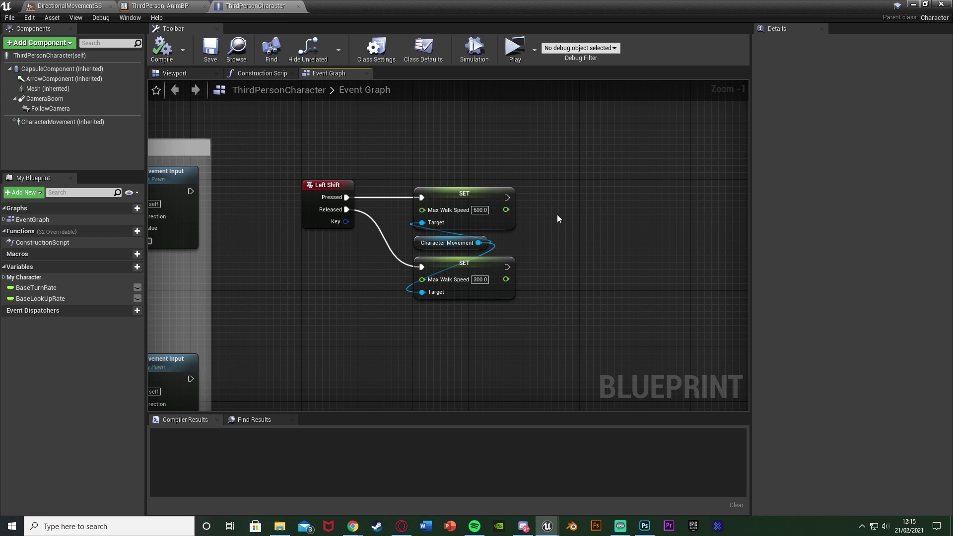
{"action": "left_click", "coordinate": [511, 293]}
{"action": "left_click", "coordinate": [517, 300]}
Step: Disable Orient Rotation to Movement and enable Use Controller Desired Rotation on the CharacterMovement component, and compile and save the character blueprint
{"action": "left_click", "coordinate": [107, 124]}
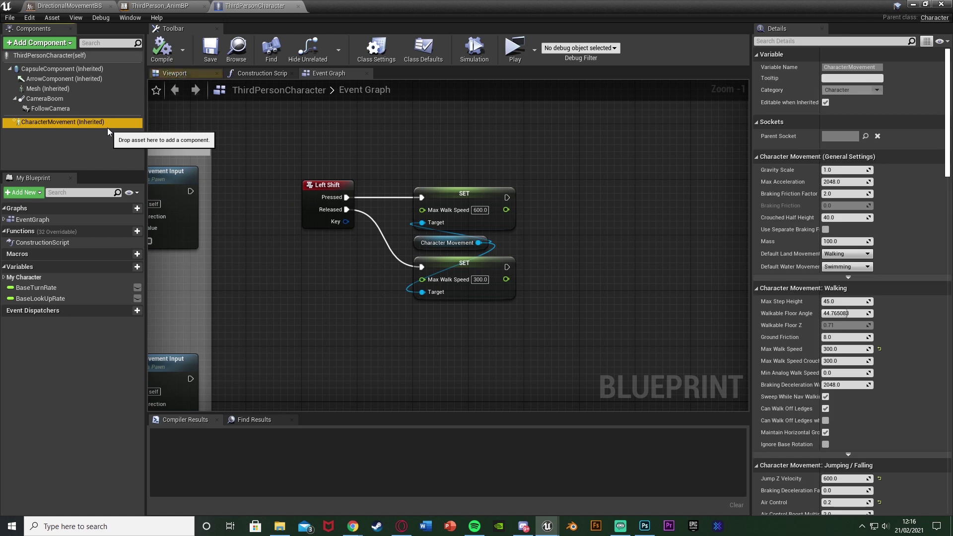
{"action": "left_click", "coordinate": [814, 42]}
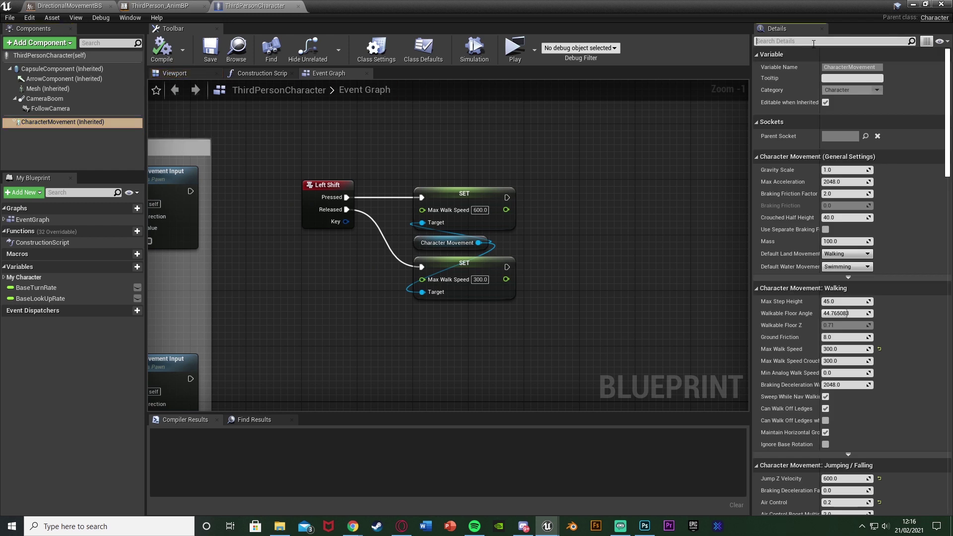
{"action": "type", "text": "rot"}
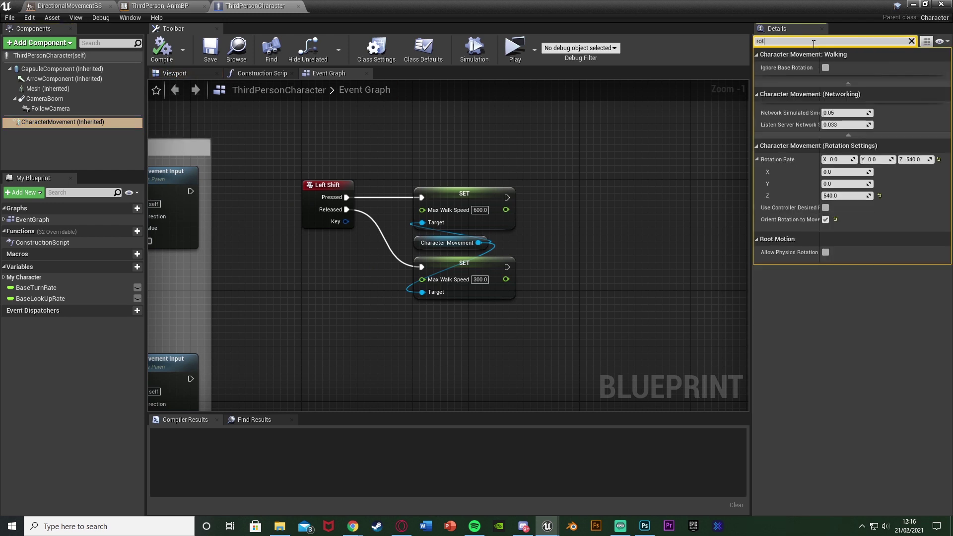
{"action": "left_click", "coordinate": [825, 220]}
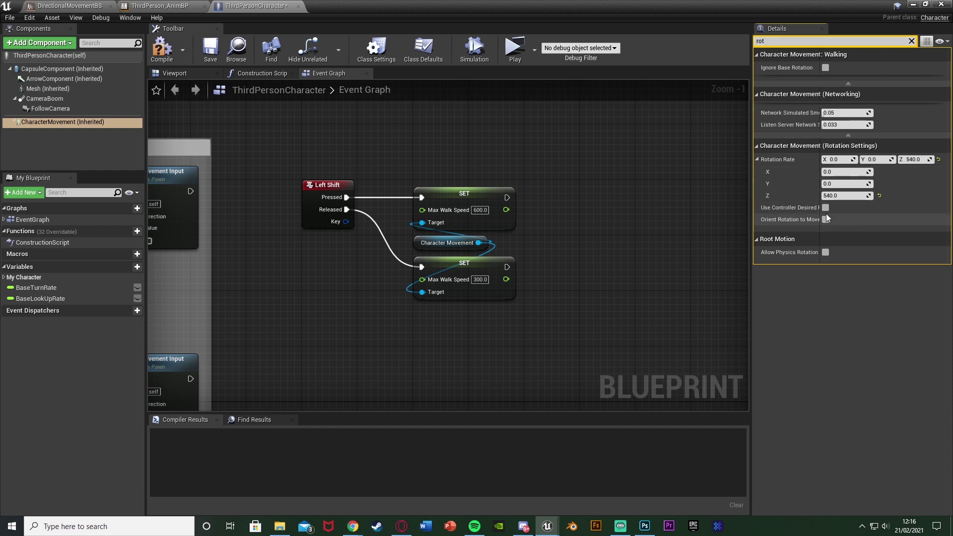
{"action": "left_click", "coordinate": [826, 208]}
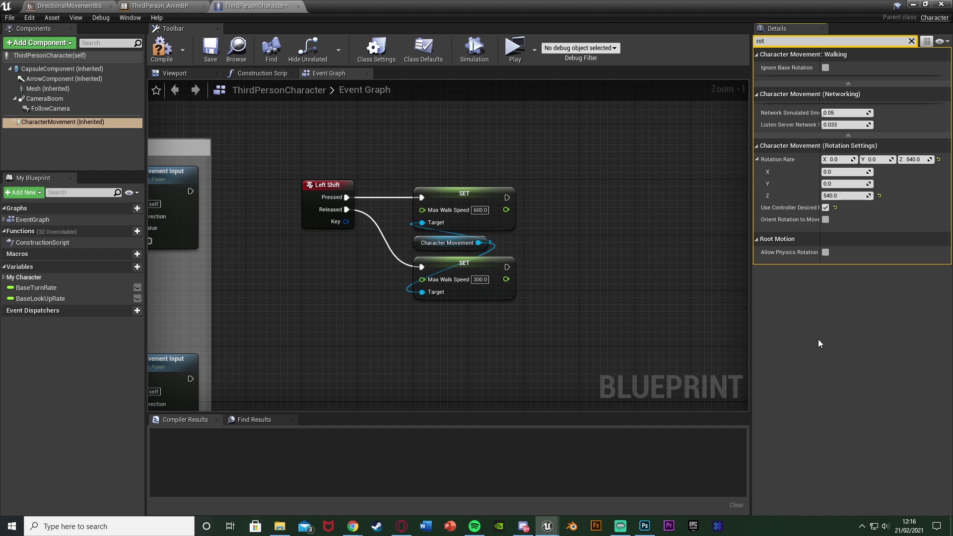
{"action": "left_click", "coordinate": [162, 48]}
{"action": "left_click", "coordinate": [221, 48]}
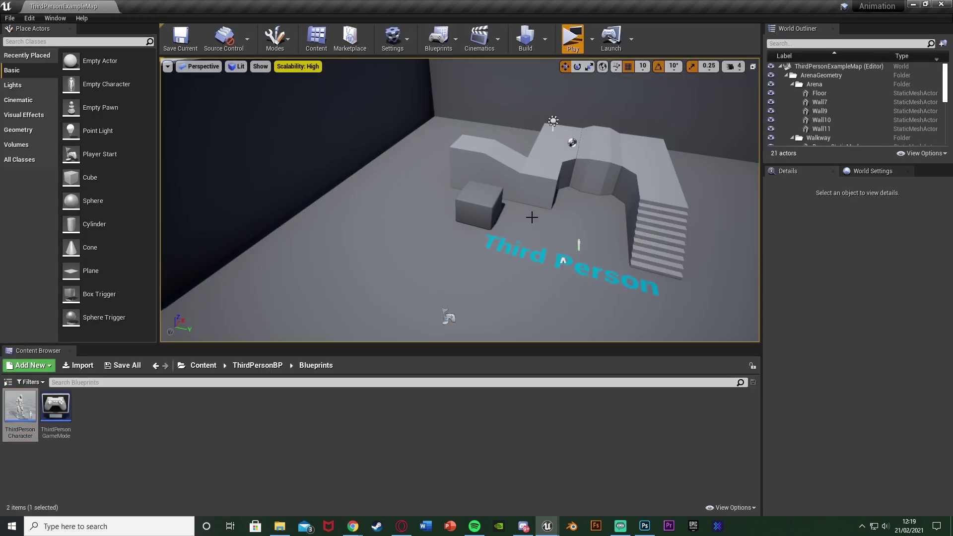
Step: Play the level and move the character forward, backward and sideways to test the directional walking and running animations
{"action": "left_click", "coordinate": [573, 39]}
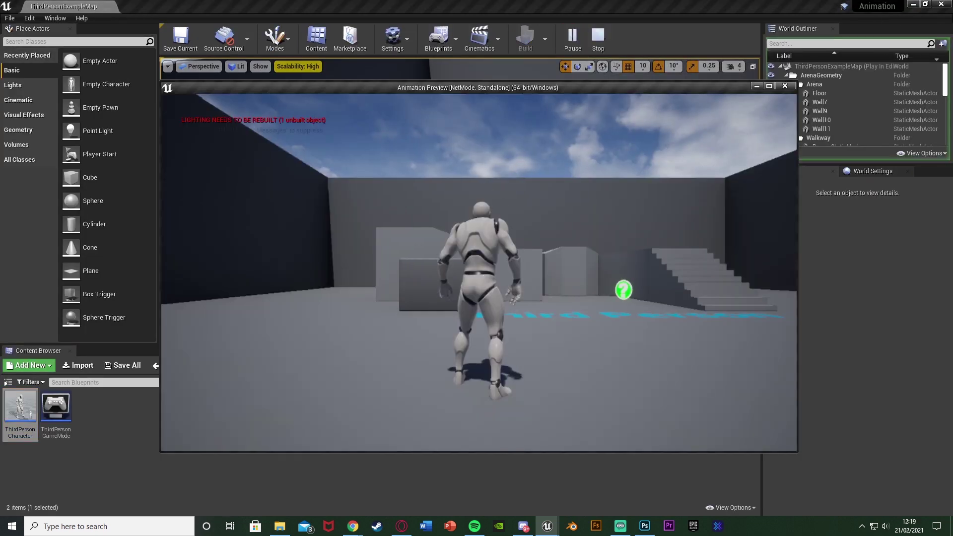
{"action": "key", "text": "w"}
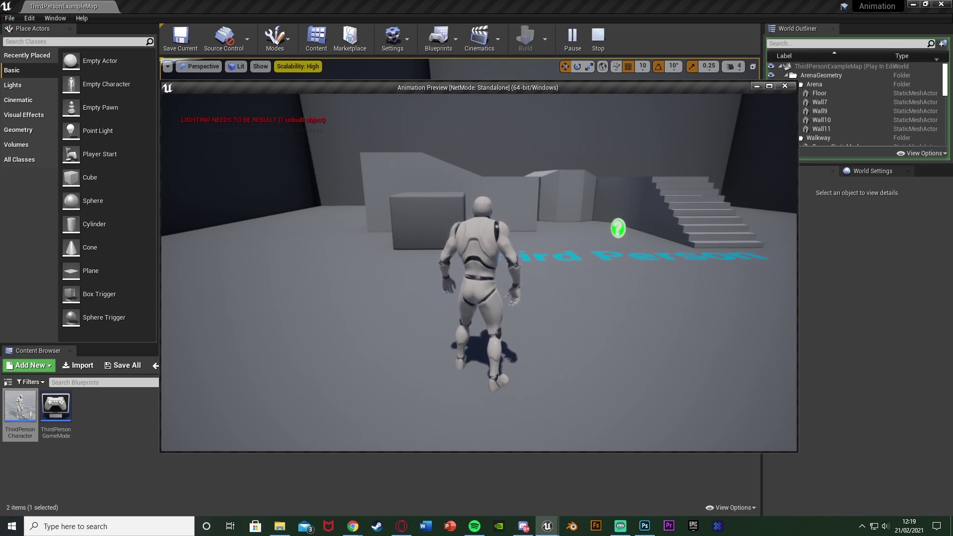
{"action": "key", "text": "w"}
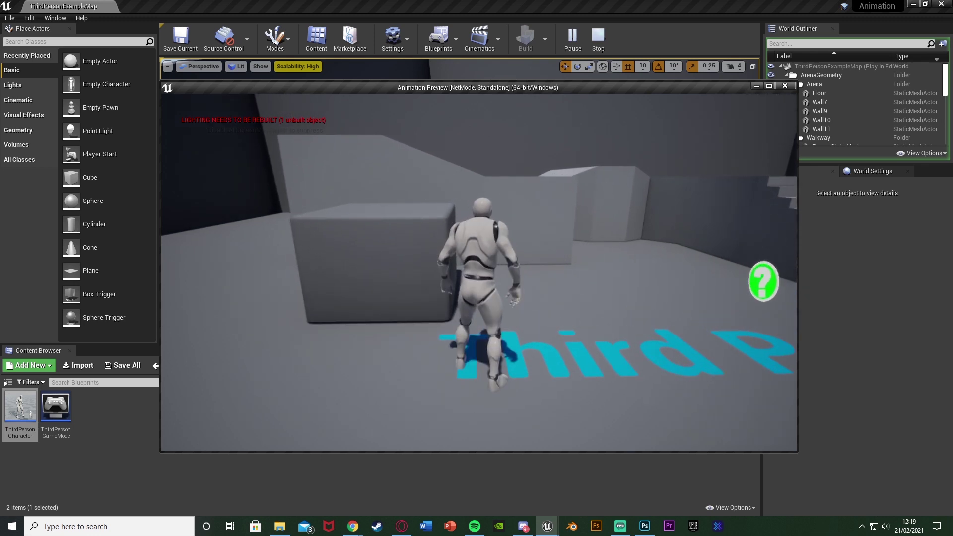
{"action": "key", "text": "s"}
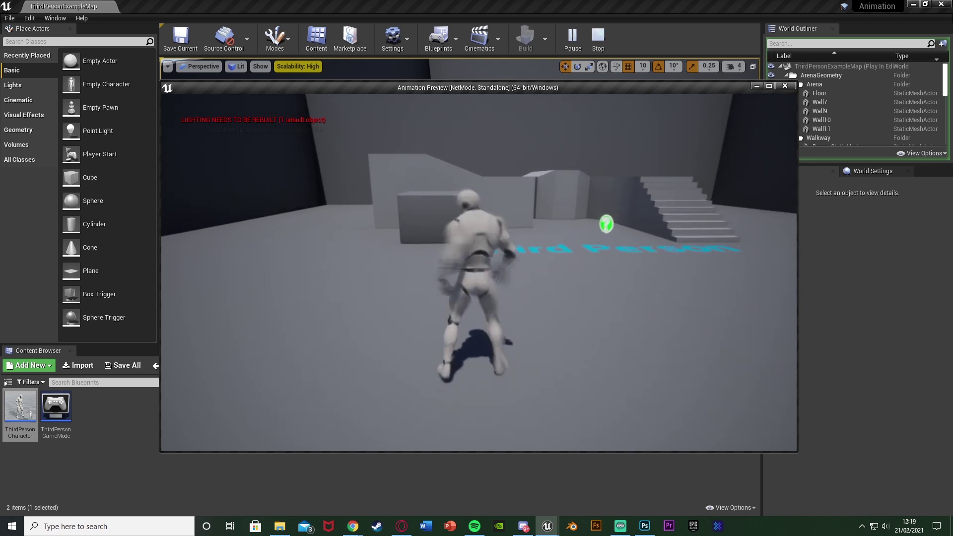
{"action": "key", "text": "a"}
{"action": "key", "text": "d"}
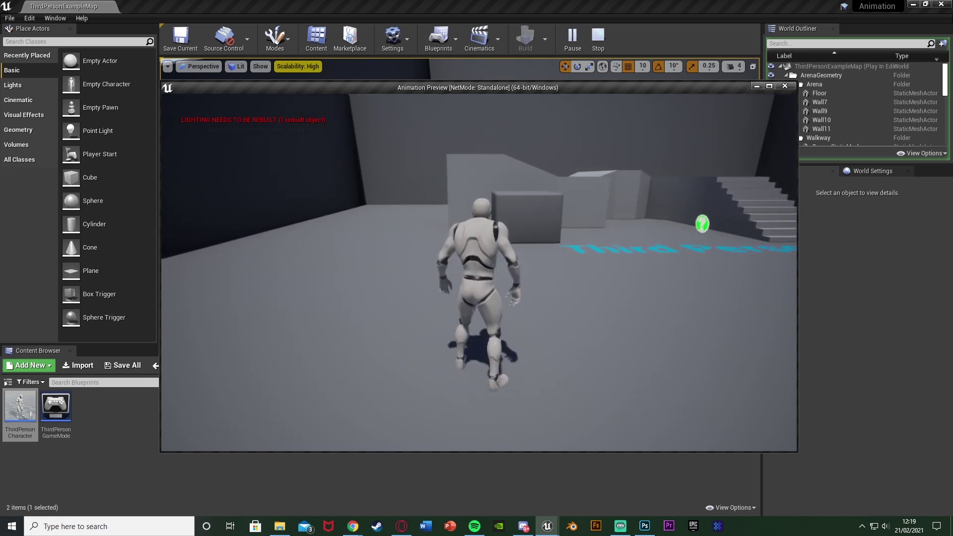
{"action": "key", "text": "d"}
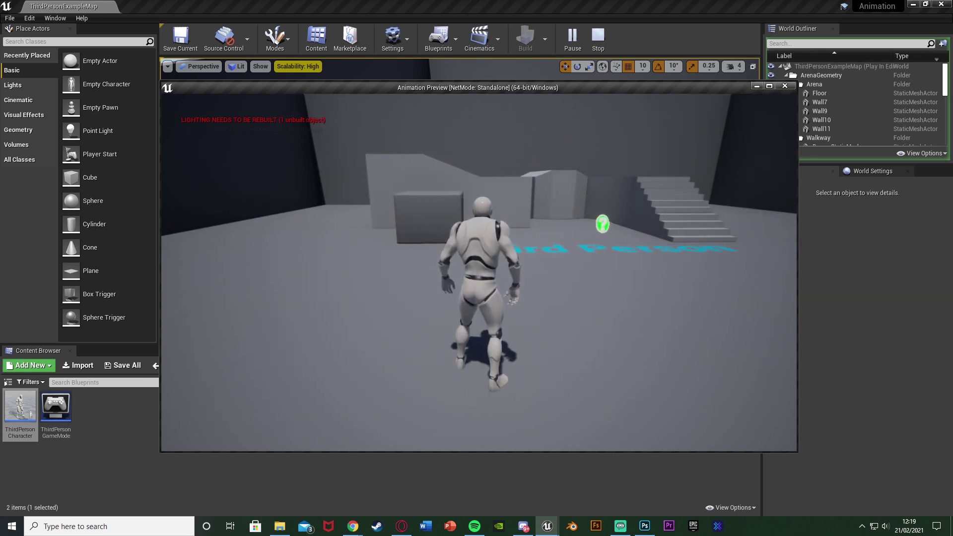
{"action": "key", "text": "w"}
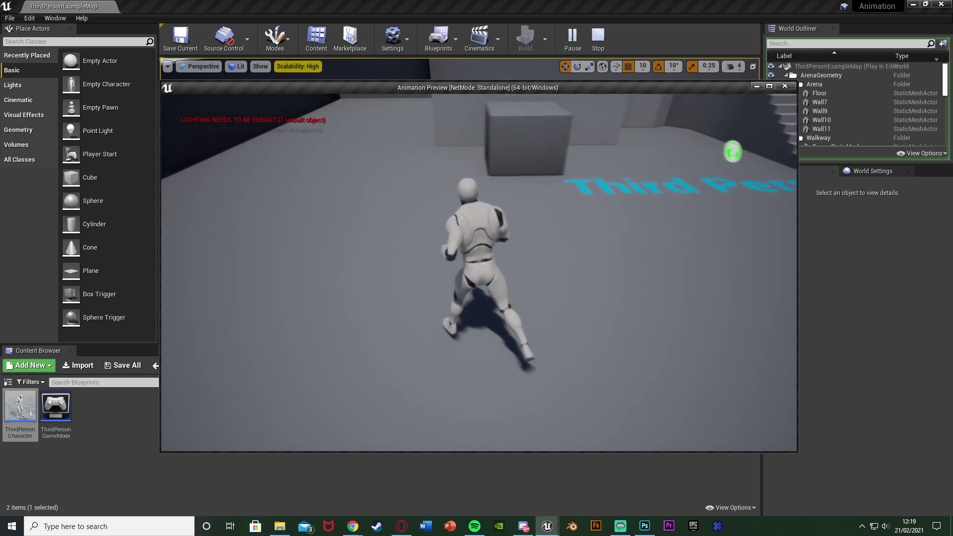
{"action": "key", "text": "d"}
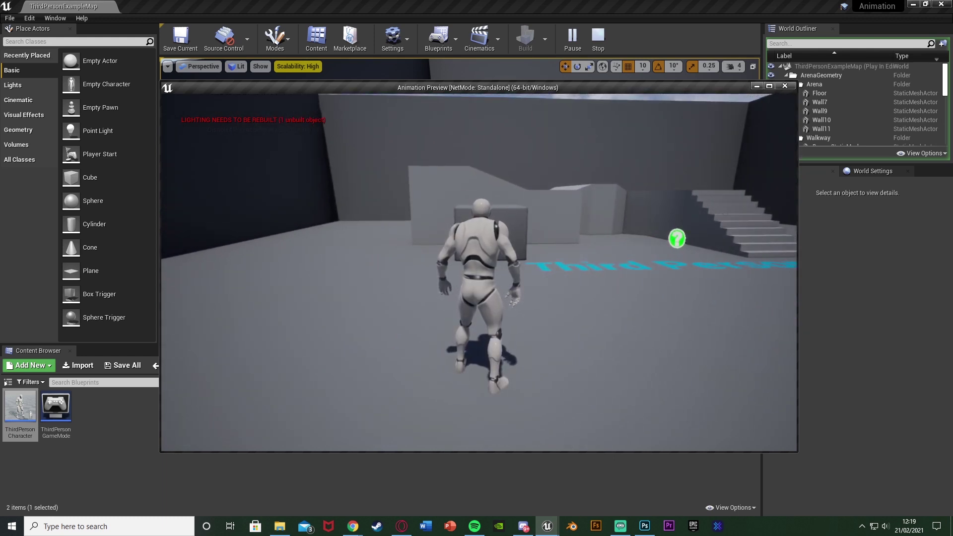
{"action": "key", "text": "w"}
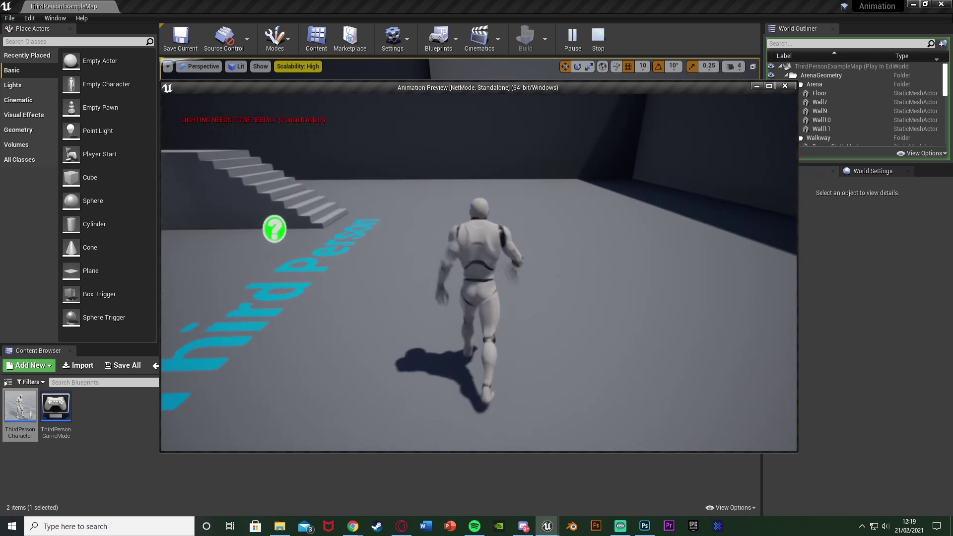
{"action": "key", "text": "s"}
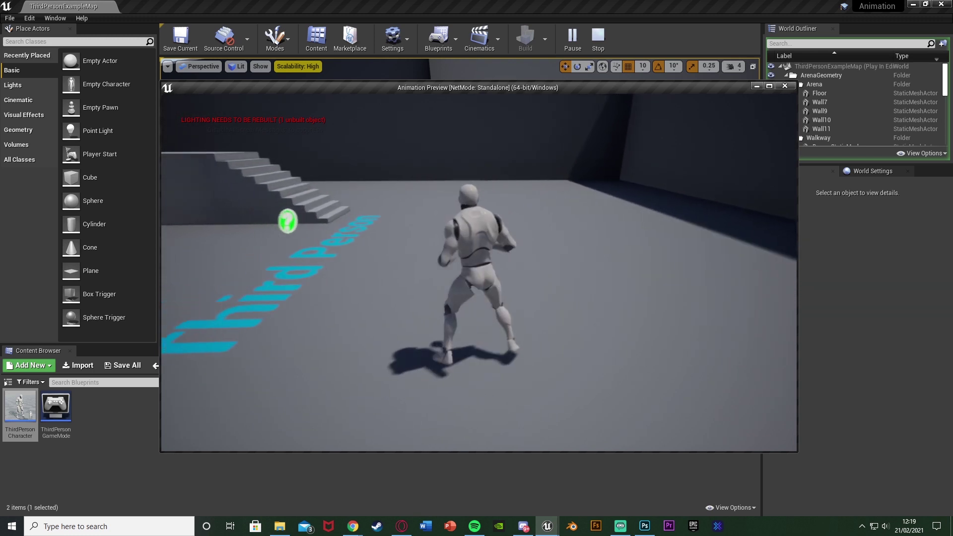
{"action": "key", "text": "s"}
{"action": "key", "text": "d"}
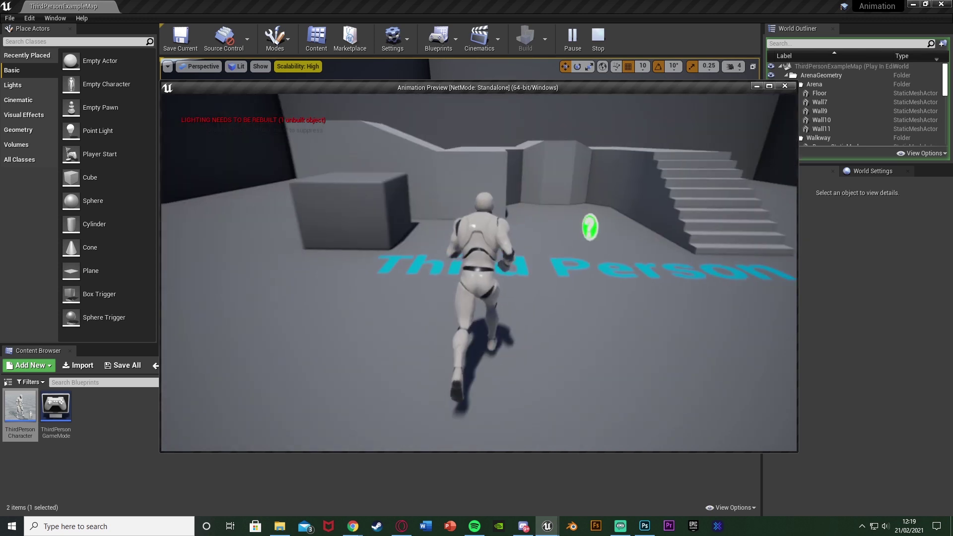
{"action": "key", "text": "s"}
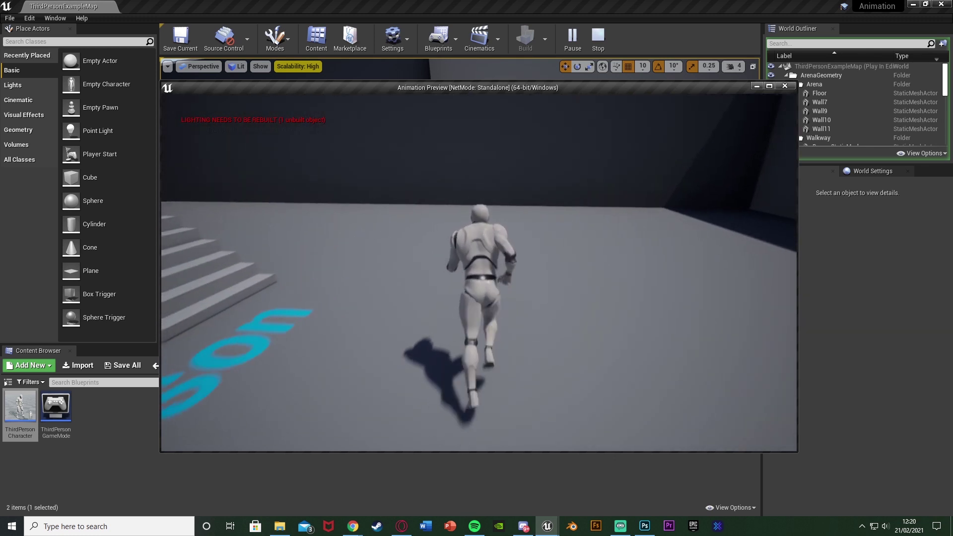
{"action": "key", "text": "s"}
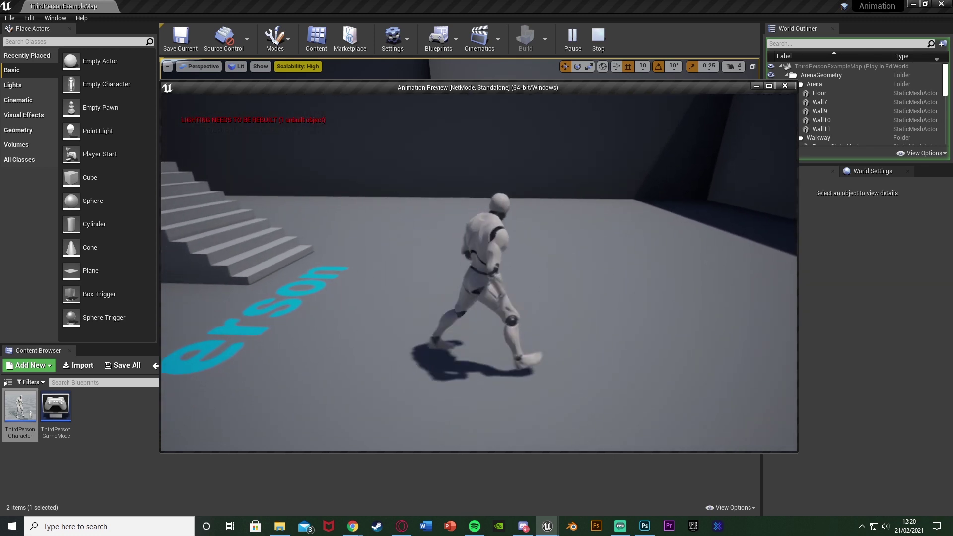